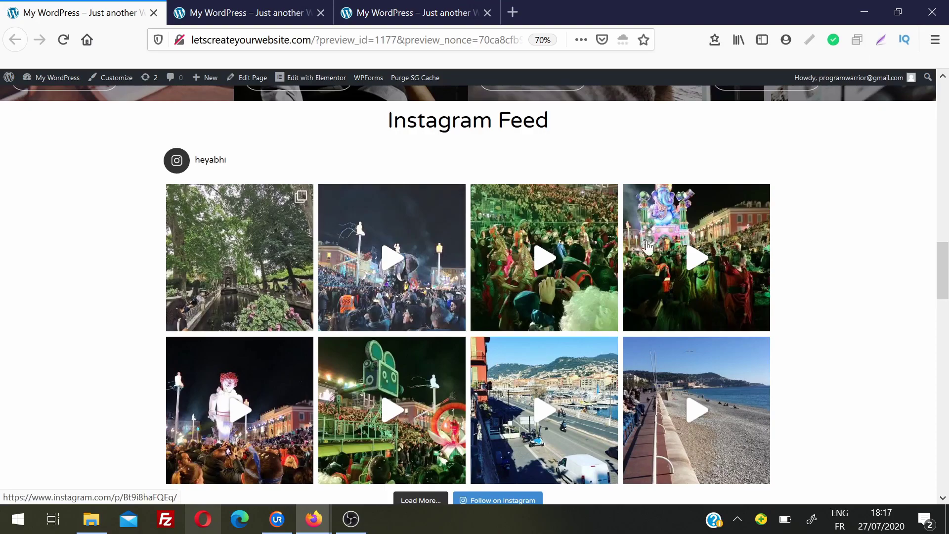
Step: Load another row of posts into the homepage Instagram feed, then switch to the iPad-sized preview
scroll(946, 257, down, 2)
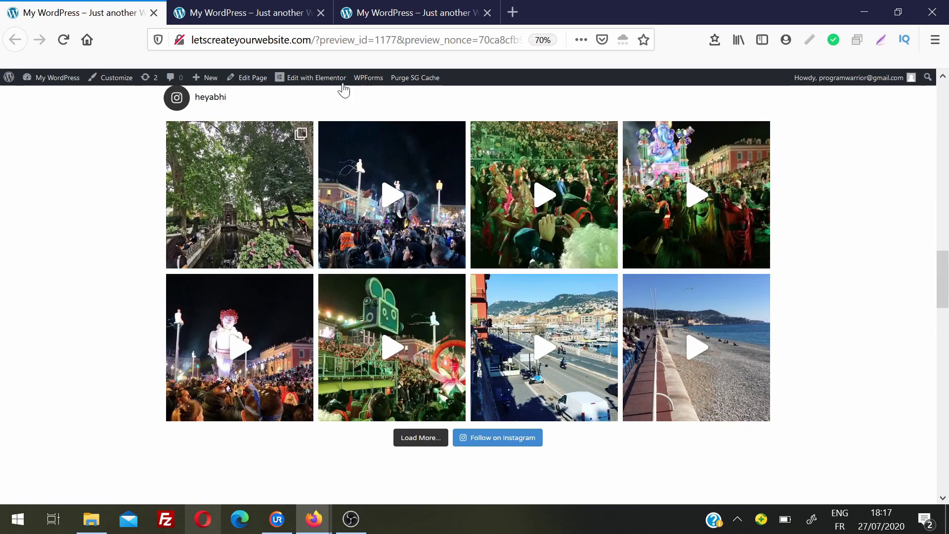
click(207, 99)
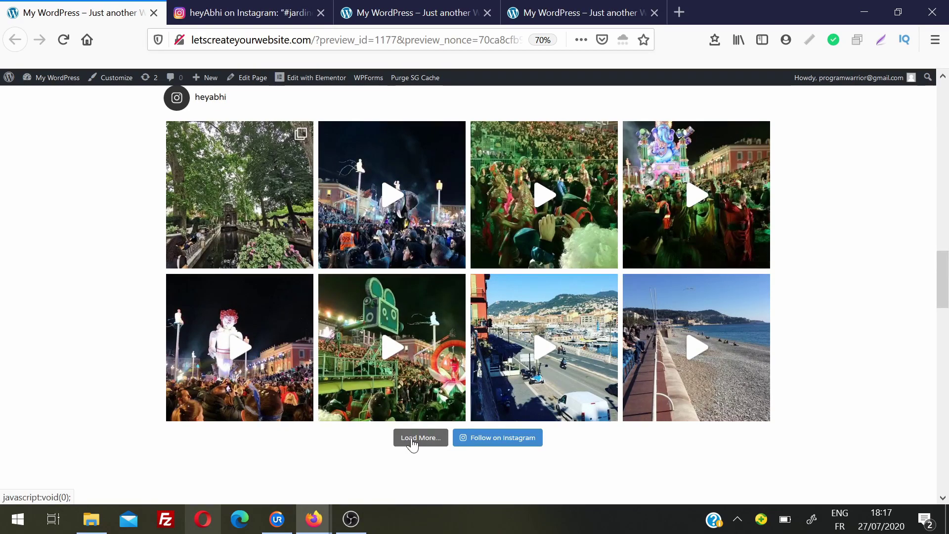
click(412, 443)
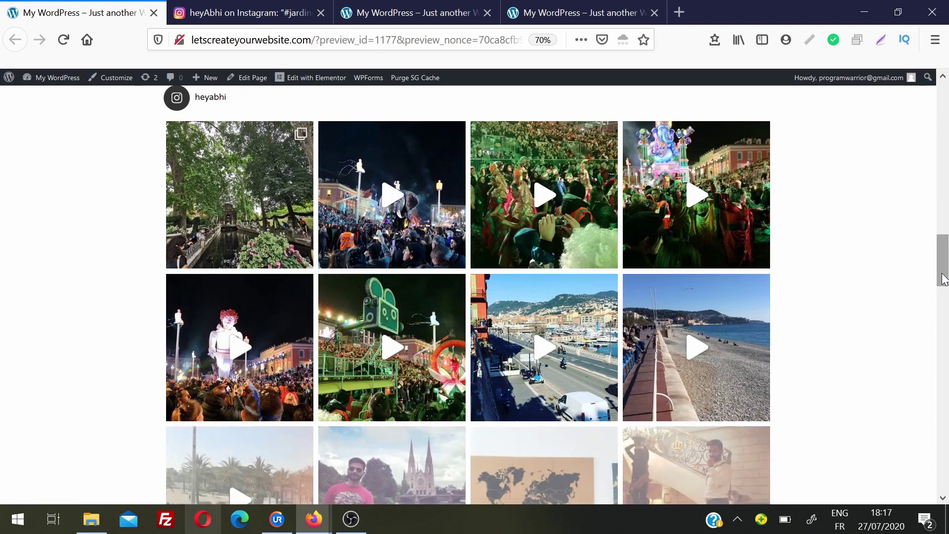
drag(944, 276, 943, 357)
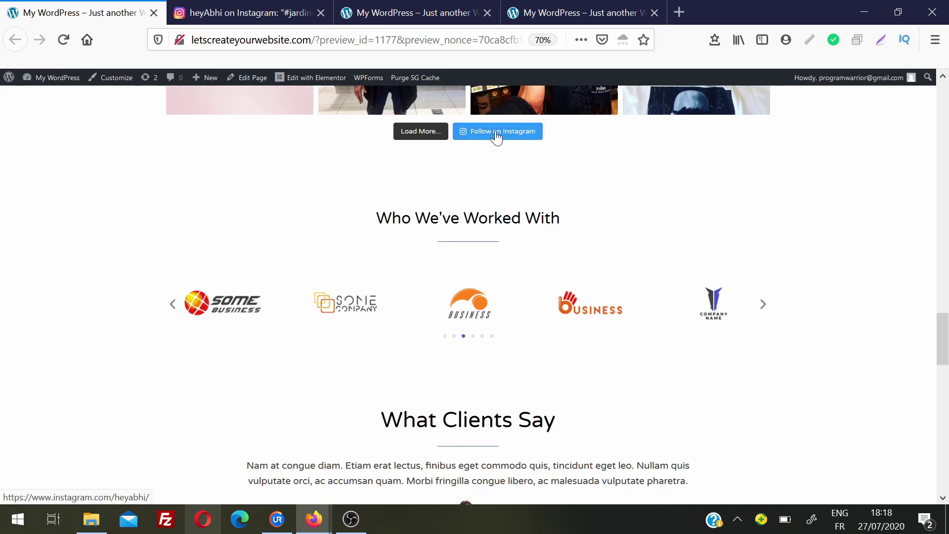
key(ctrl+3)
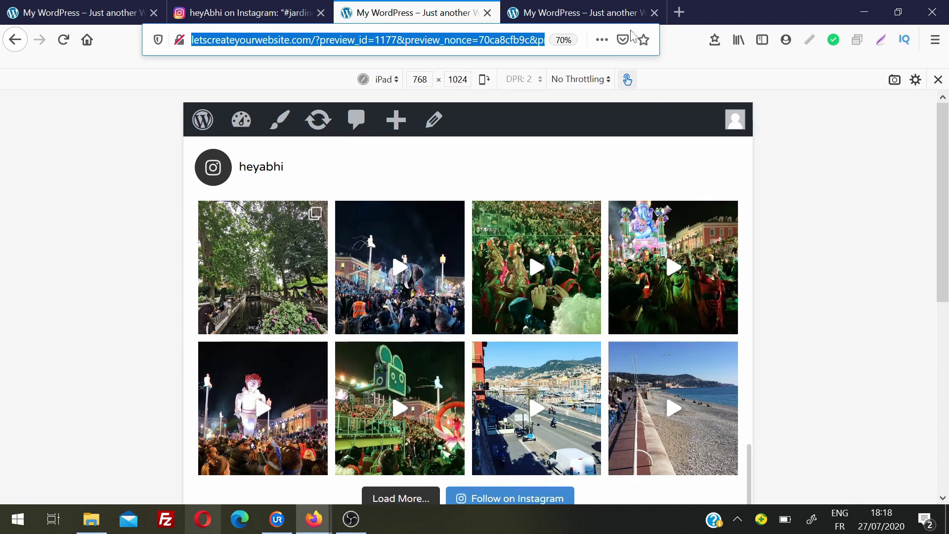
Step: Compare the iPhone and iPad previews and scroll through the Instagram feed in the phone view
click(591, 7)
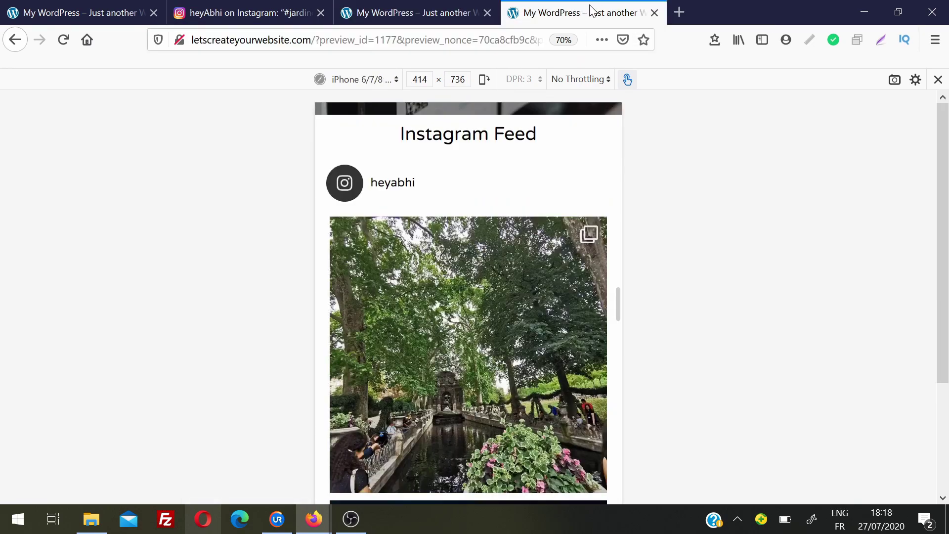
key(ctrl+3)
click(572, 7)
scroll(618, 301, down, 3)
scroll(616, 313, down, 6)
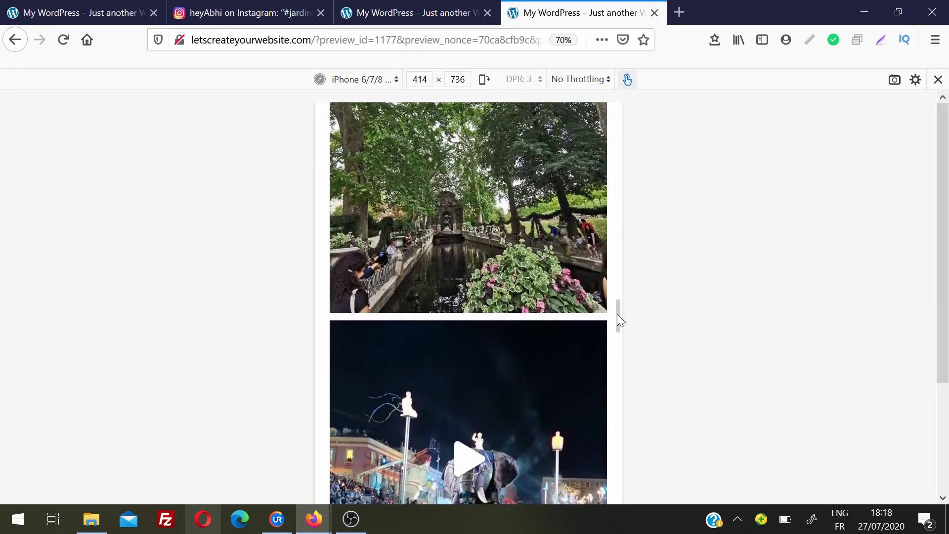
drag(618, 333, 618, 352)
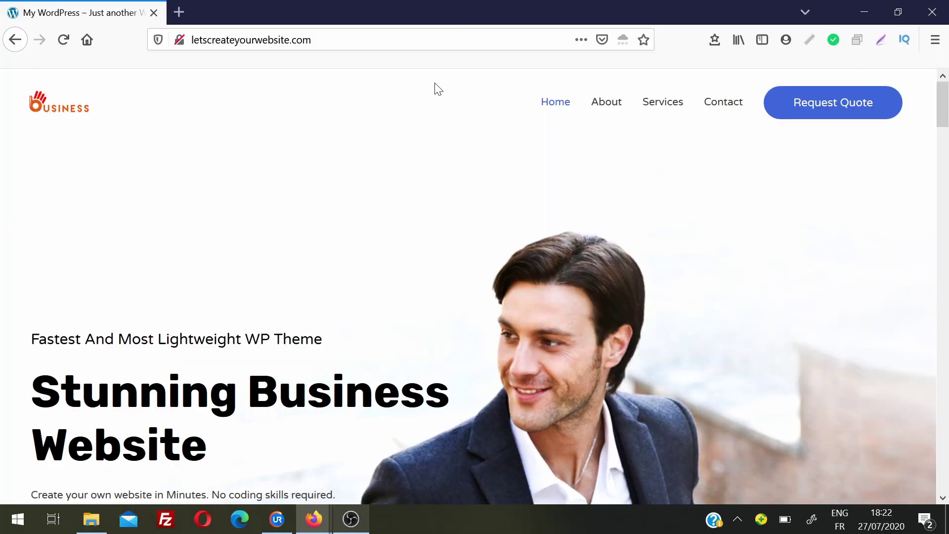
Step: Log in at letscreateyourwebsite.com/login using the saved admin credentials
click(412, 40)
key(ctrl+c)
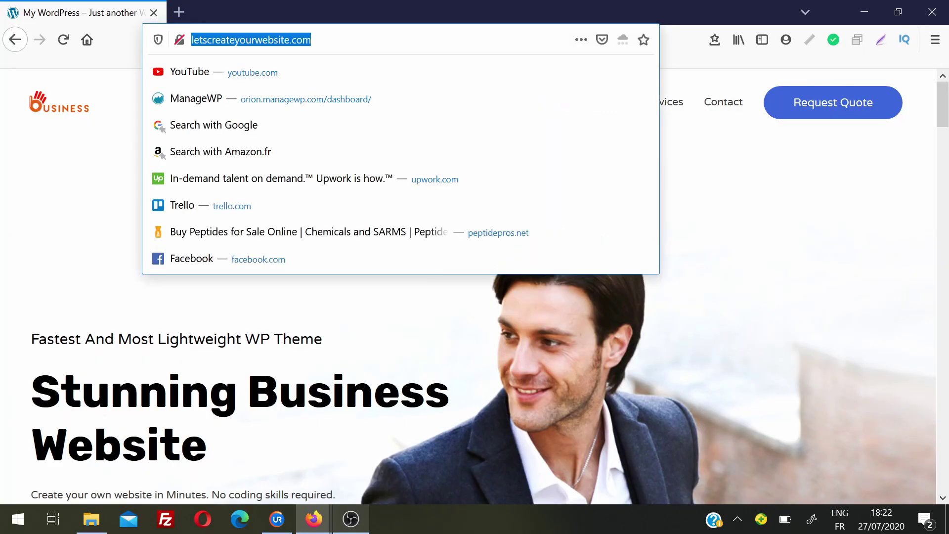
key(ctrl+t)
key(ctrl+v)
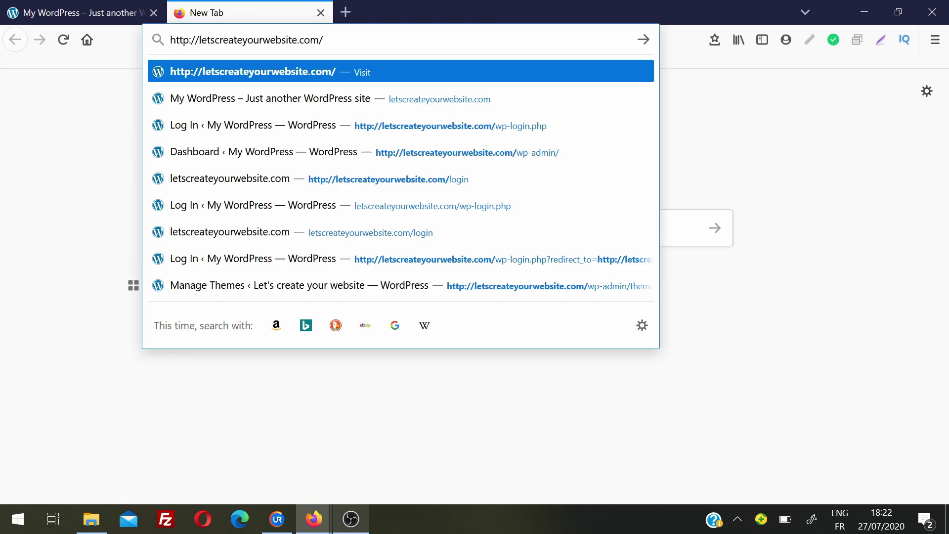
text(login)
key(Return)
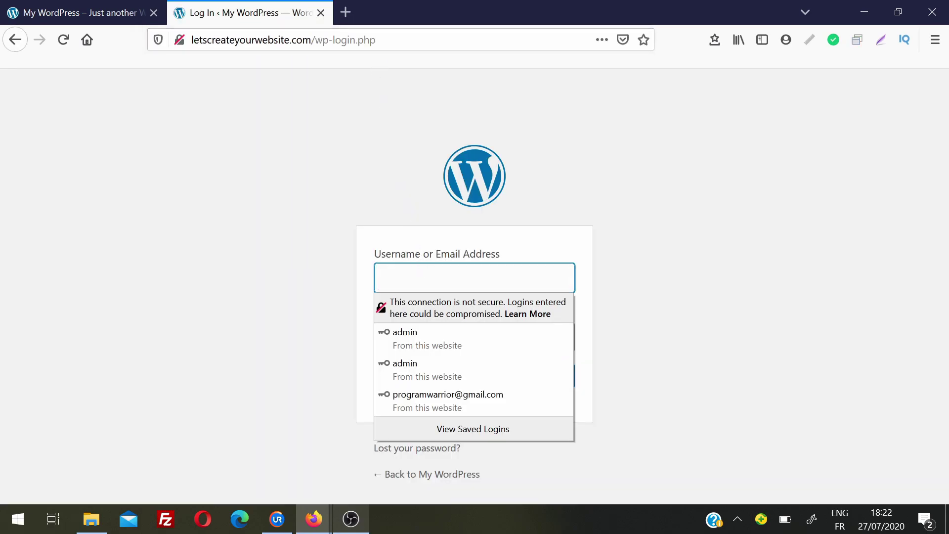
click(429, 398)
click(552, 384)
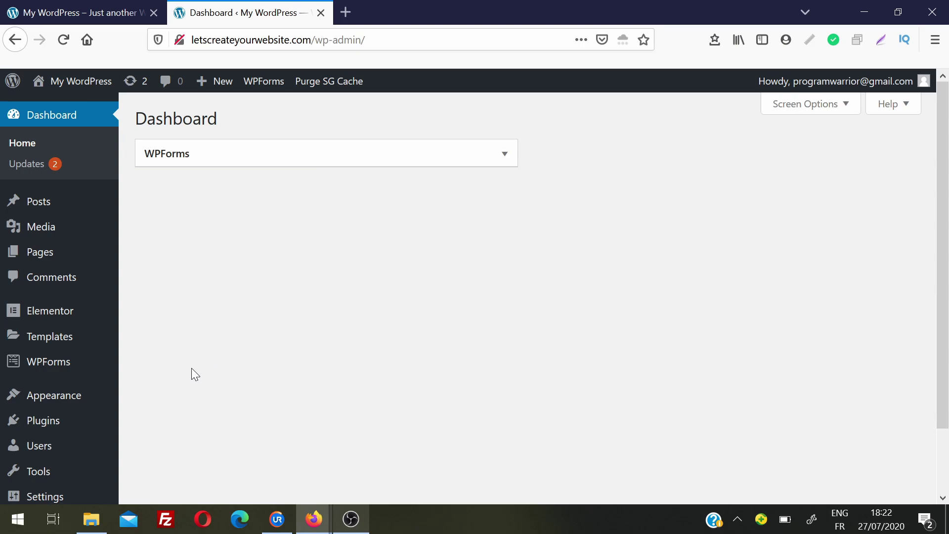
Step: Search Plugins > Add New for 'instagram feed'
mouse_move(81, 422)
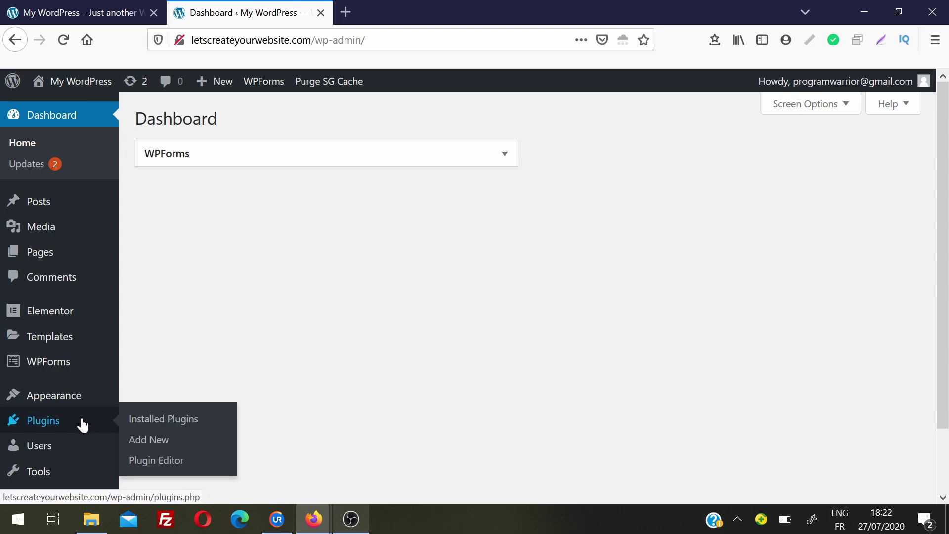
click(158, 442)
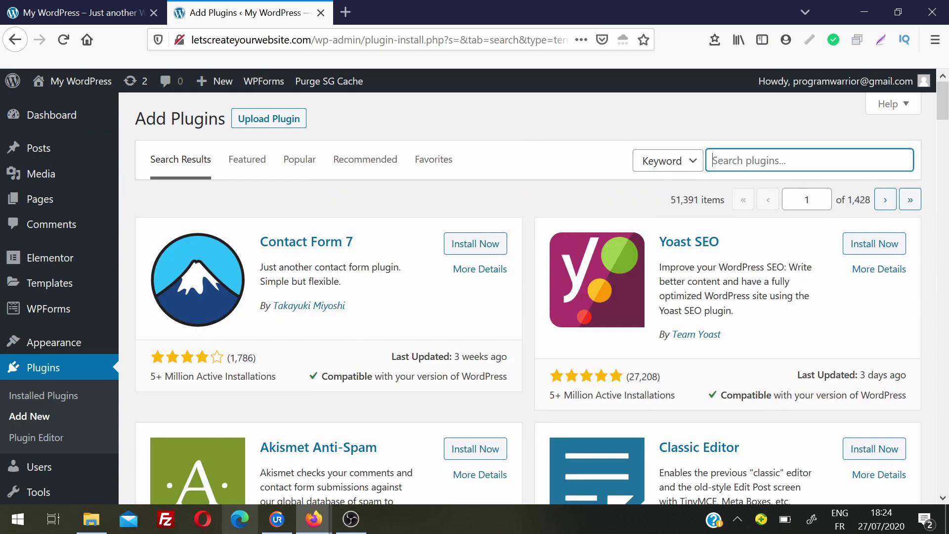
text(instagram feed)
key(Return)
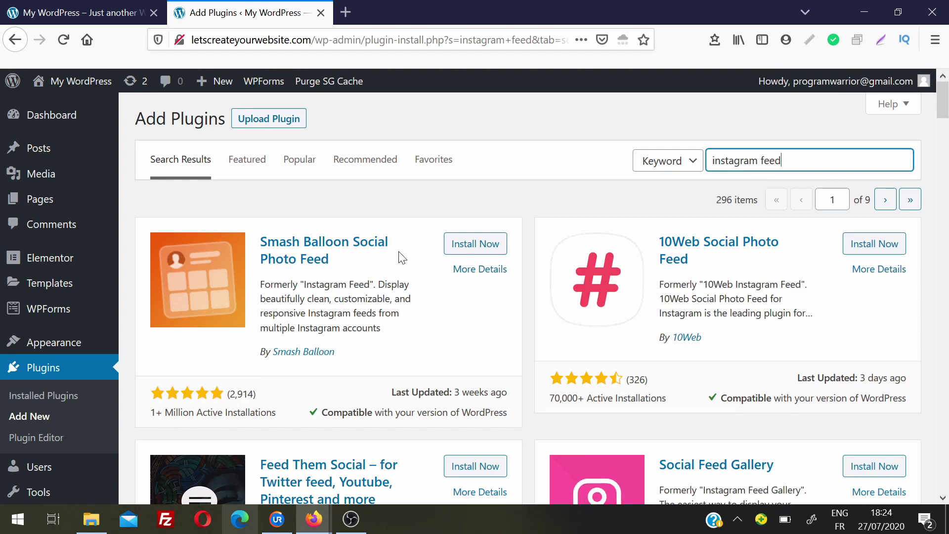
Step: Install and activate Smash Balloon Social Photo Feed, then go to its Instagram Feed settings
click(474, 245)
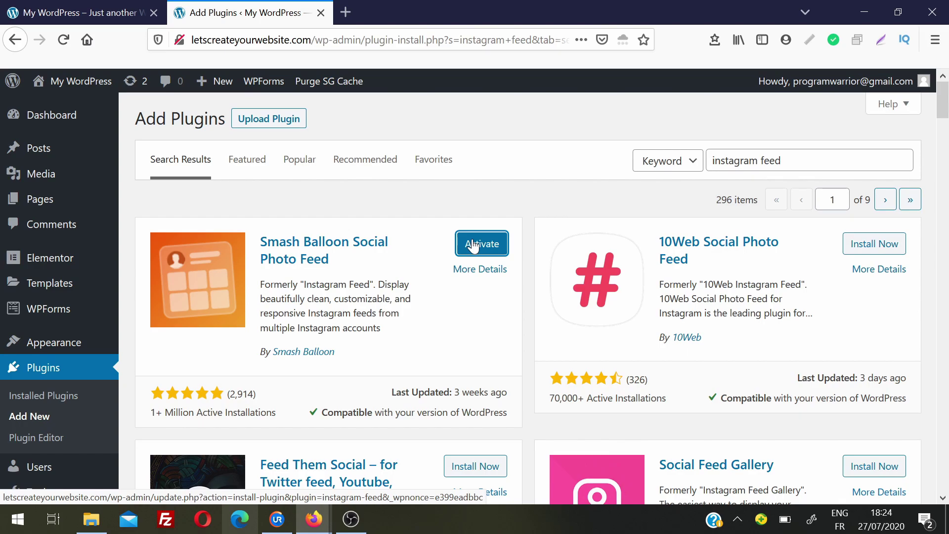
click(472, 245)
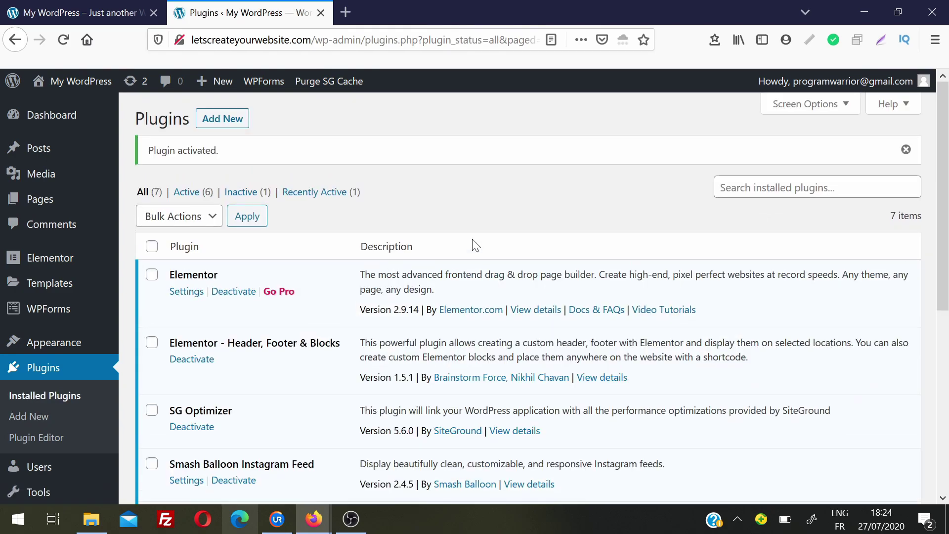
scroll(944, 250, down, 3)
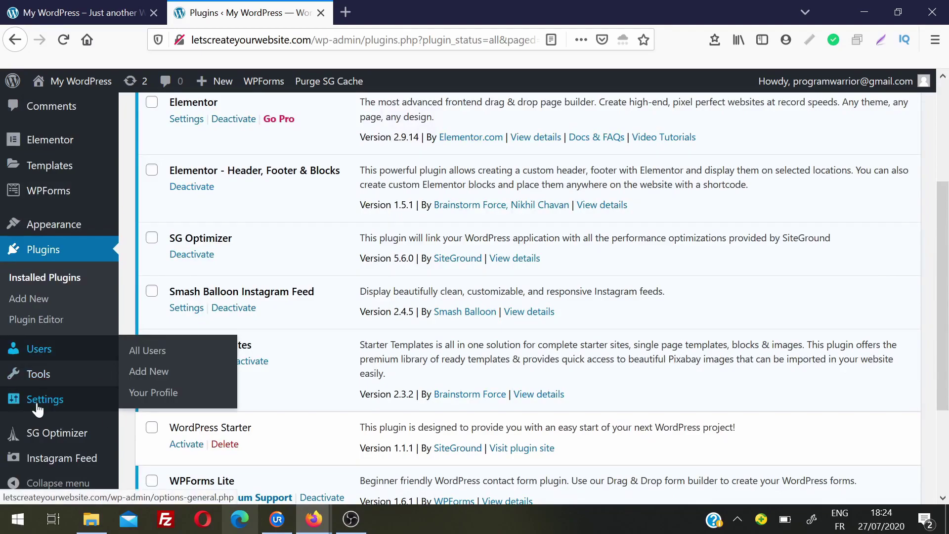
mouse_move(52, 465)
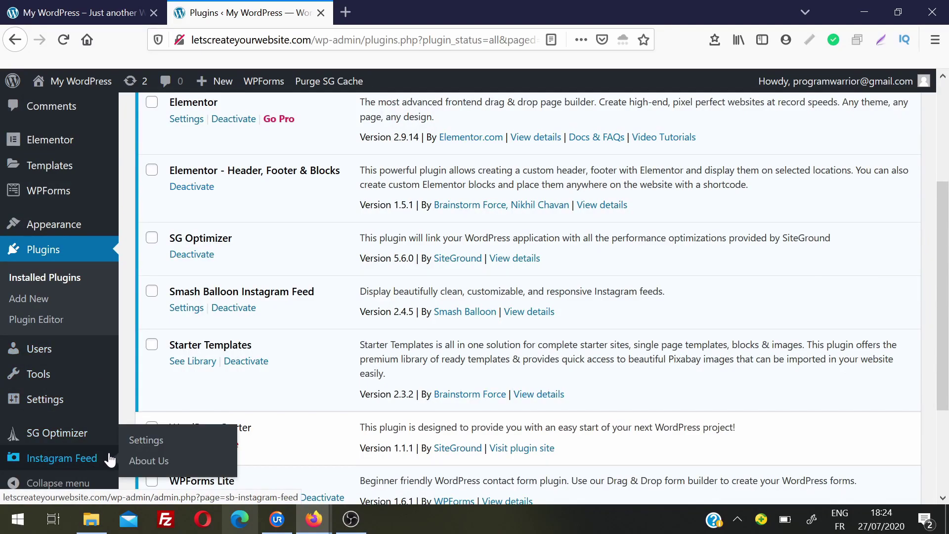
click(78, 467)
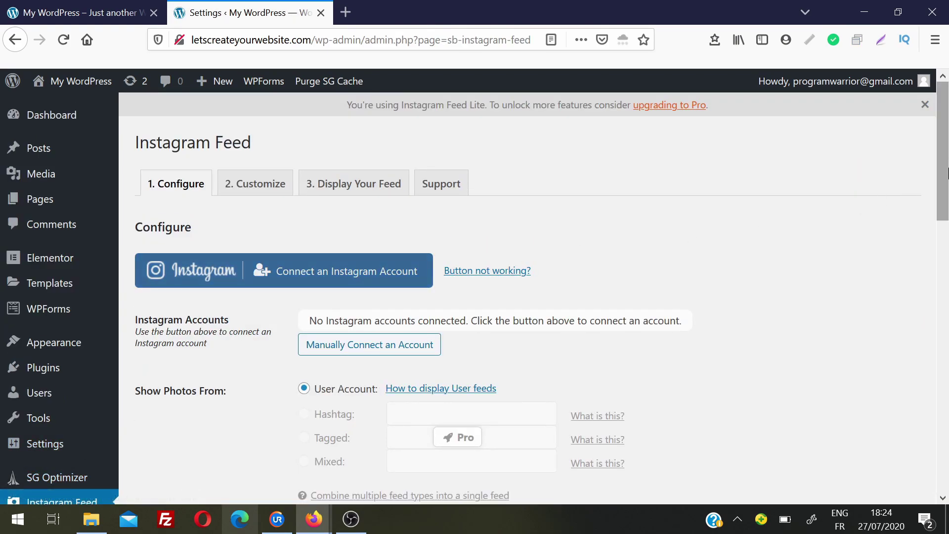
Step: Review the 1. Configure tab, which shows no accounts connected and User Account as the photo source
mouse_move(947, 151)
mouse_down()
mouse_move(947, 170)
mouse_move(948, 154)
mouse_up()
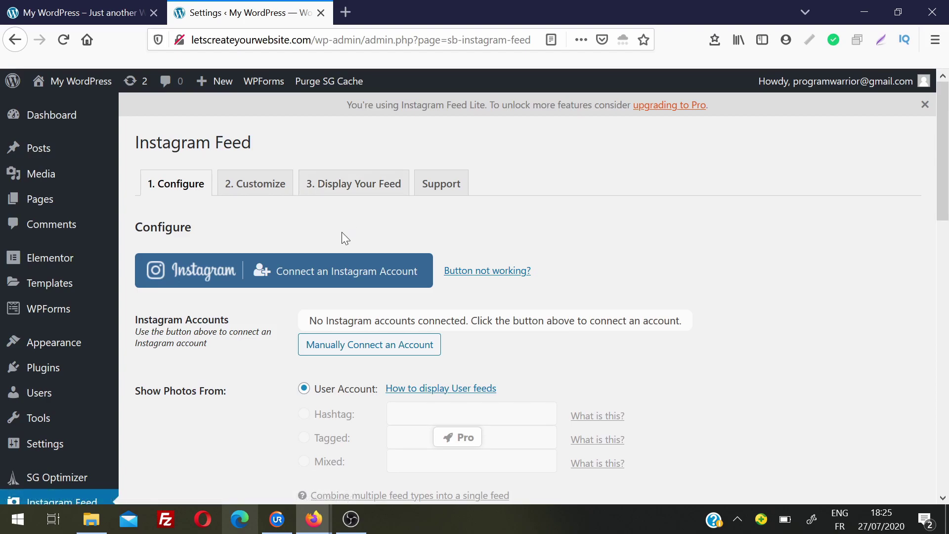
Step: Connect a personal Instagram account with previous authorization settings, then open Smash Balloon's access-token page
click(332, 272)
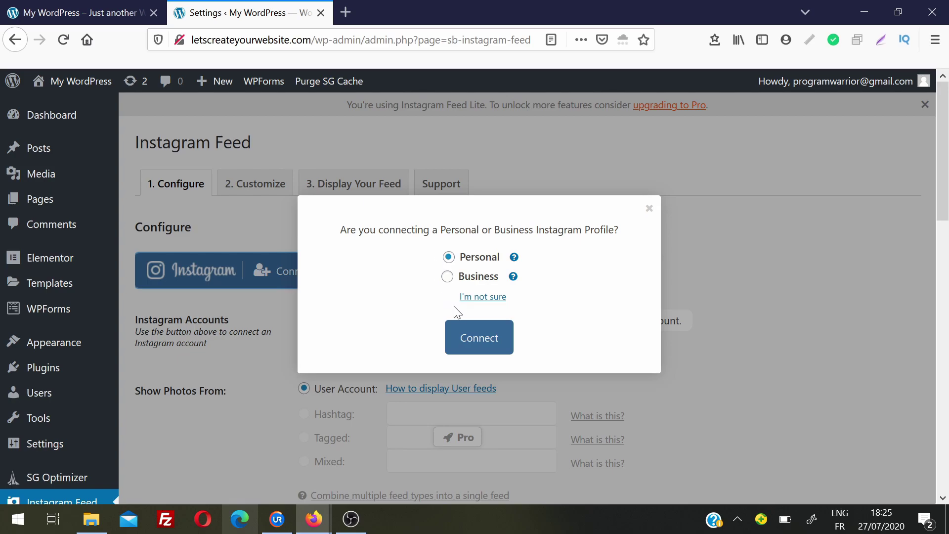
click(473, 339)
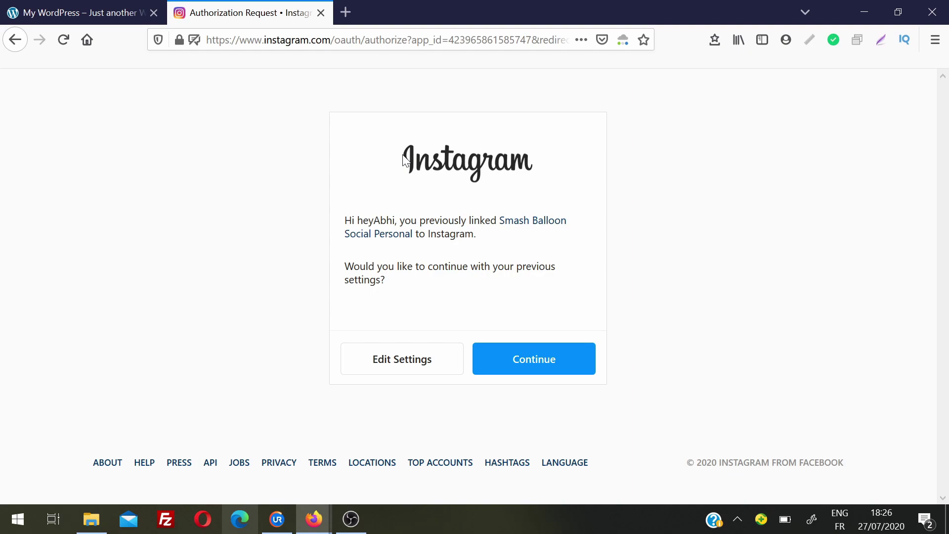
click(526, 363)
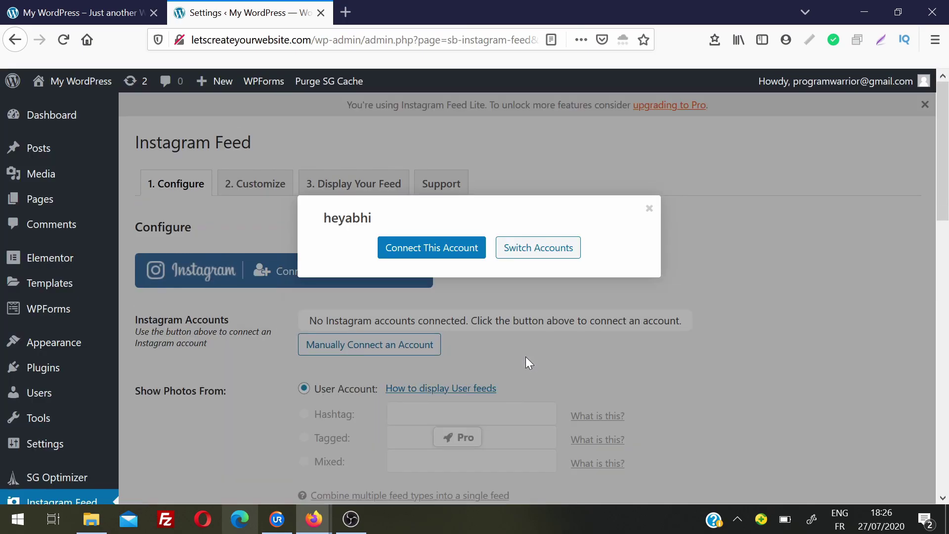
click(444, 252)
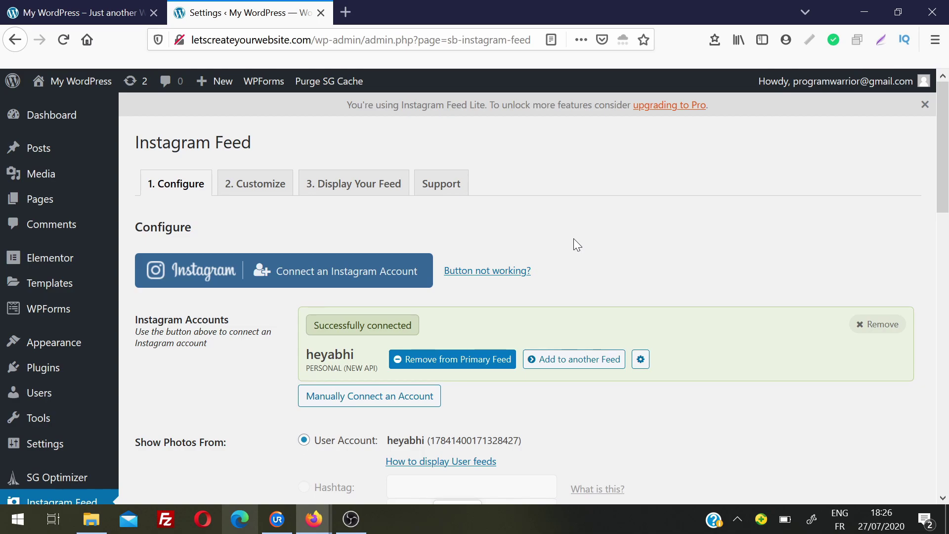
click(482, 275)
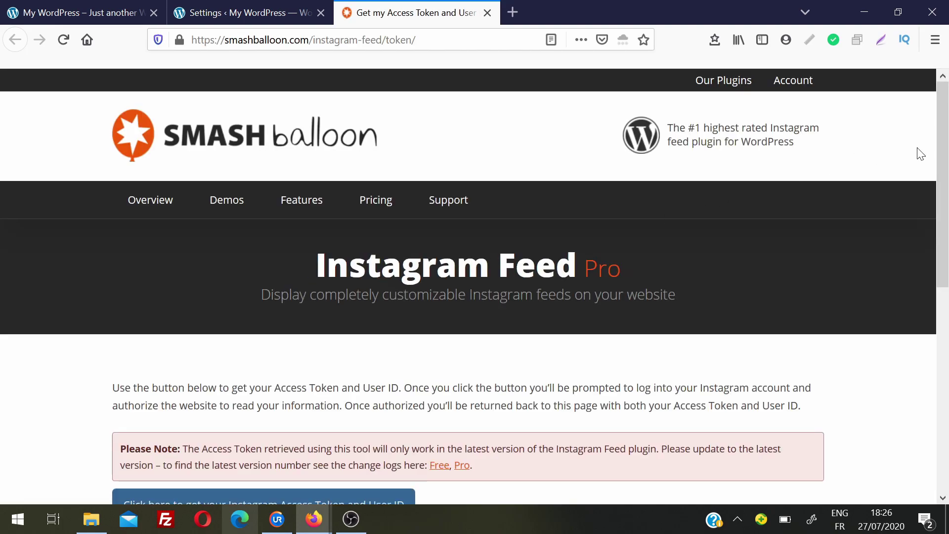
Step: Authorize the personal Instagram profile on Smash Balloon to generate an access token and user ID
scroll(945, 171, down, 2)
scroll(946, 171, down, 4)
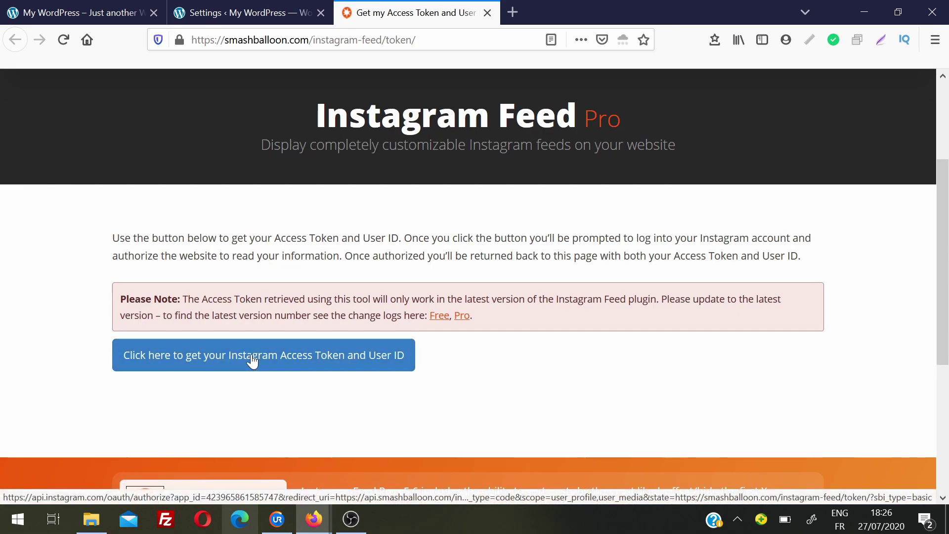
click(252, 359)
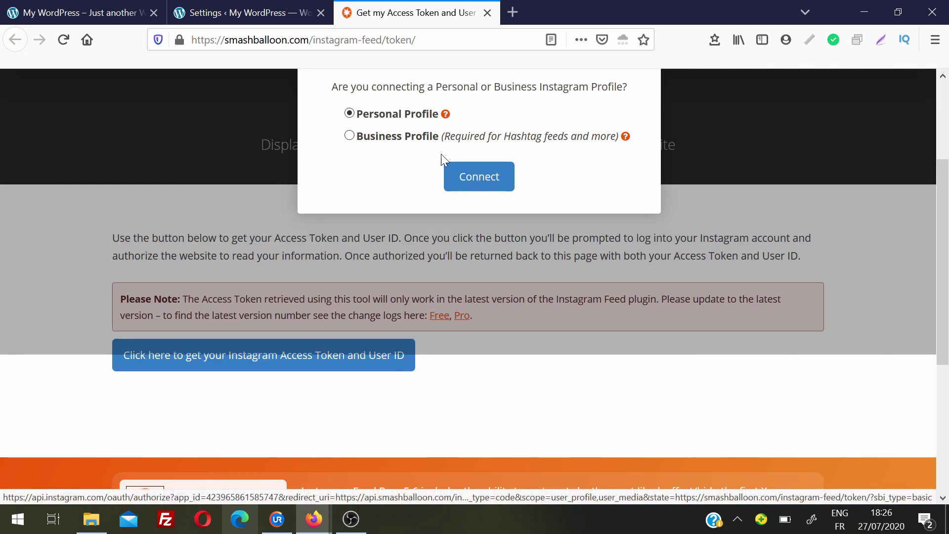
click(484, 177)
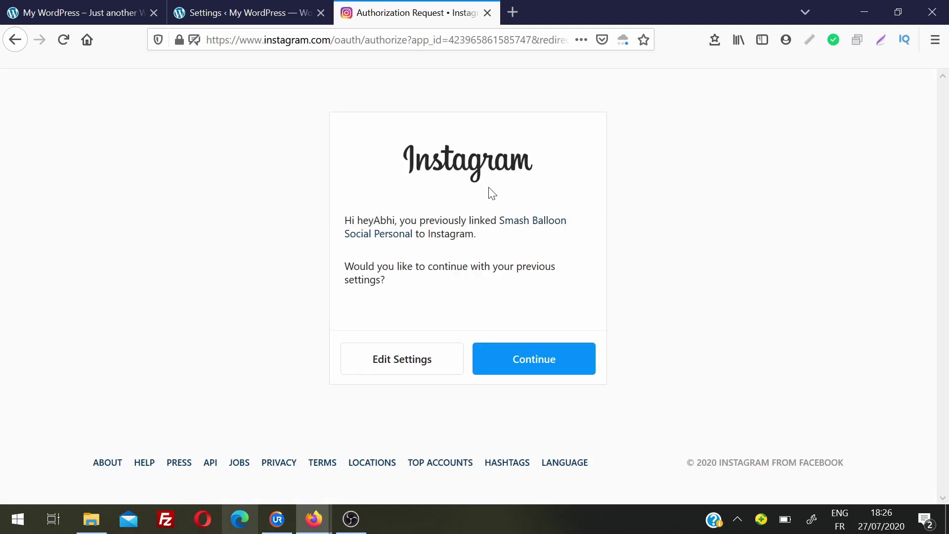
click(530, 365)
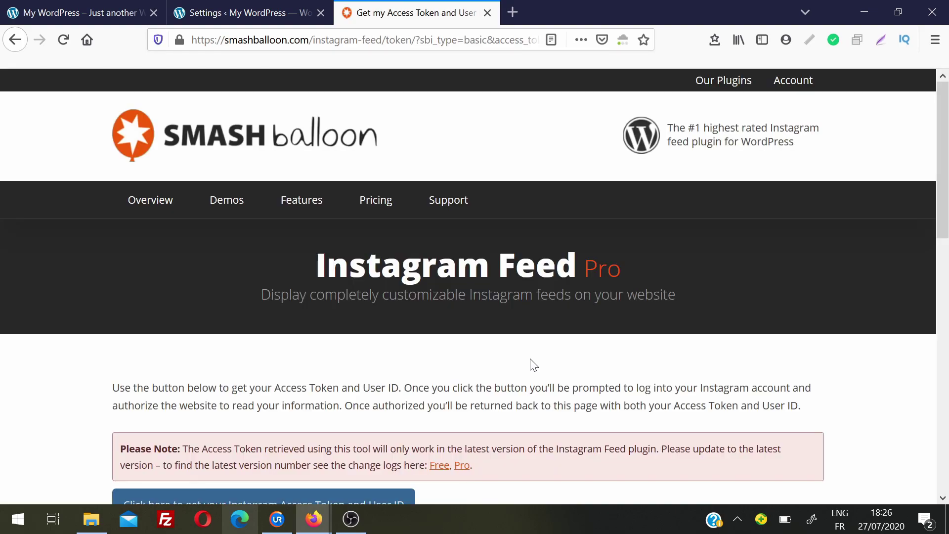
Step: Select the generated access token and return to the WordPress Instagram Feed settings
drag(943, 167, 946, 257)
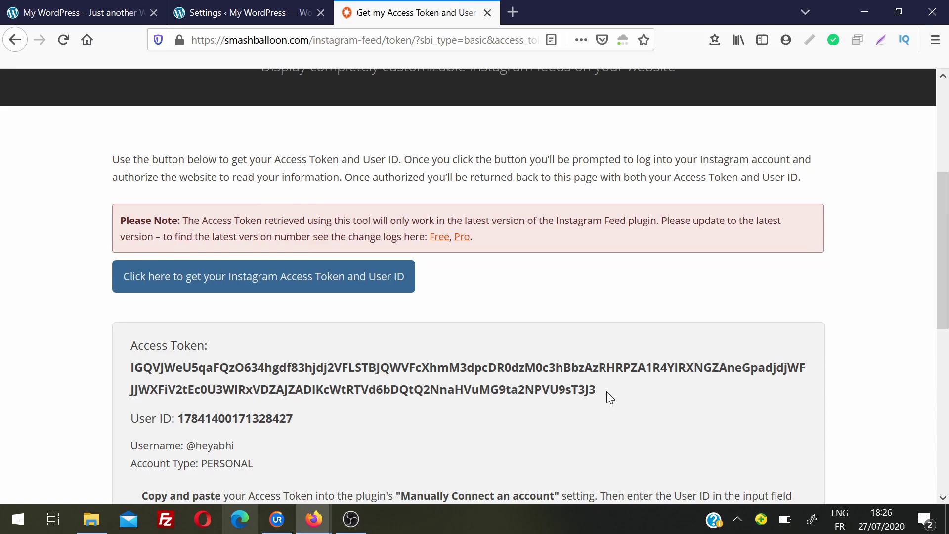
drag(603, 390, 129, 373)
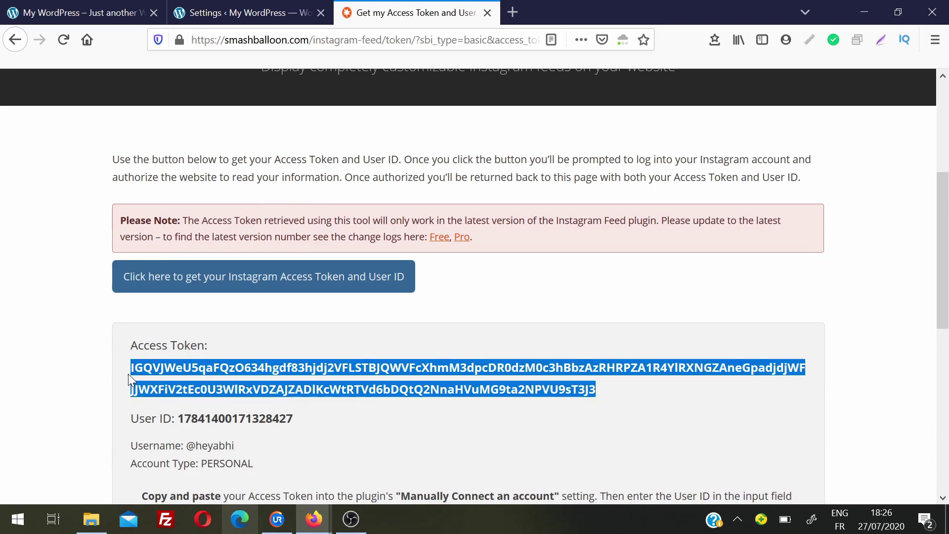
click(212, 11)
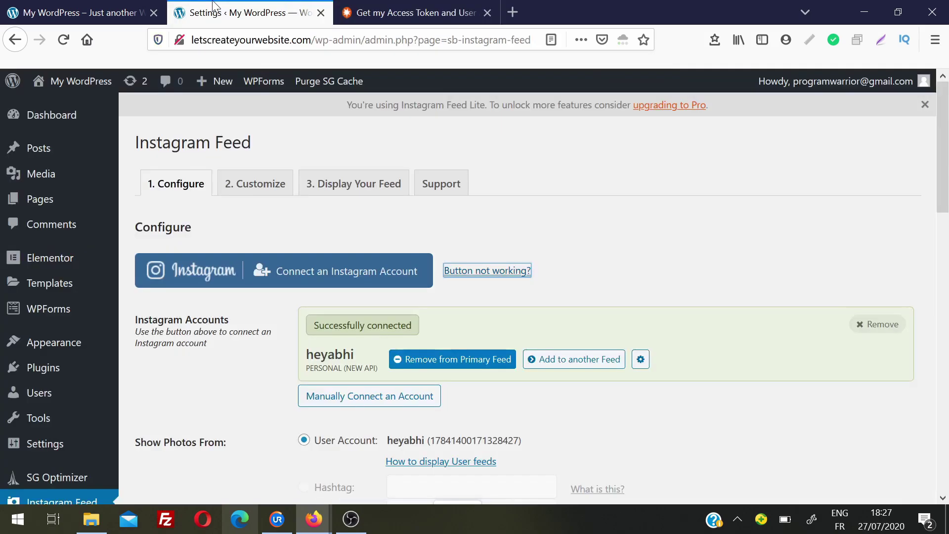
Step: Paste the copied access token into the Manually Connect an Account token field
click(396, 403)
click(303, 428)
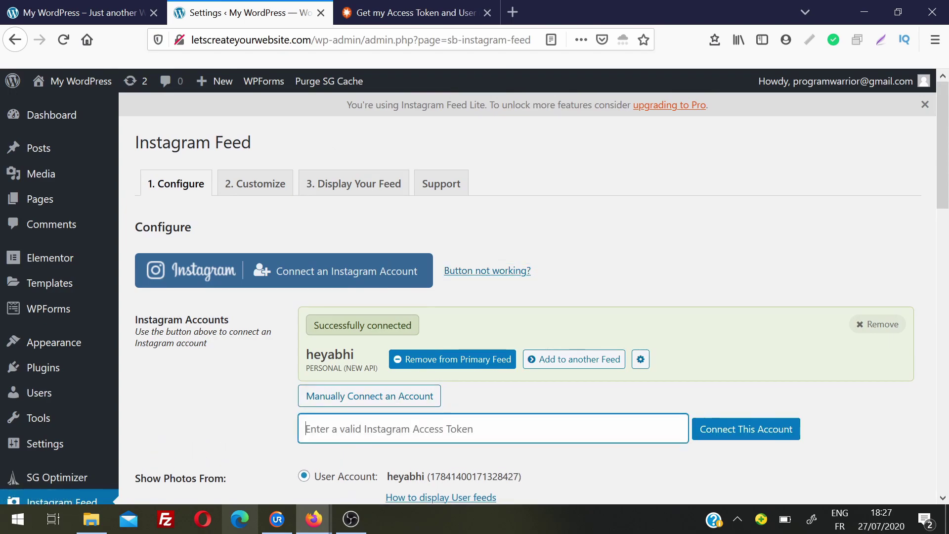
key(ctrl+v)
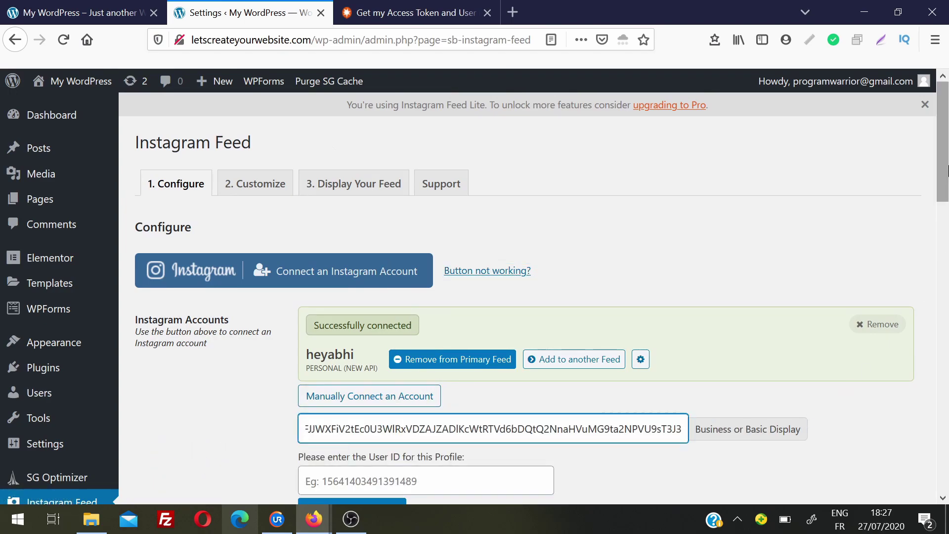
scroll(945, 176, down, 2)
scroll(944, 176, down, 3)
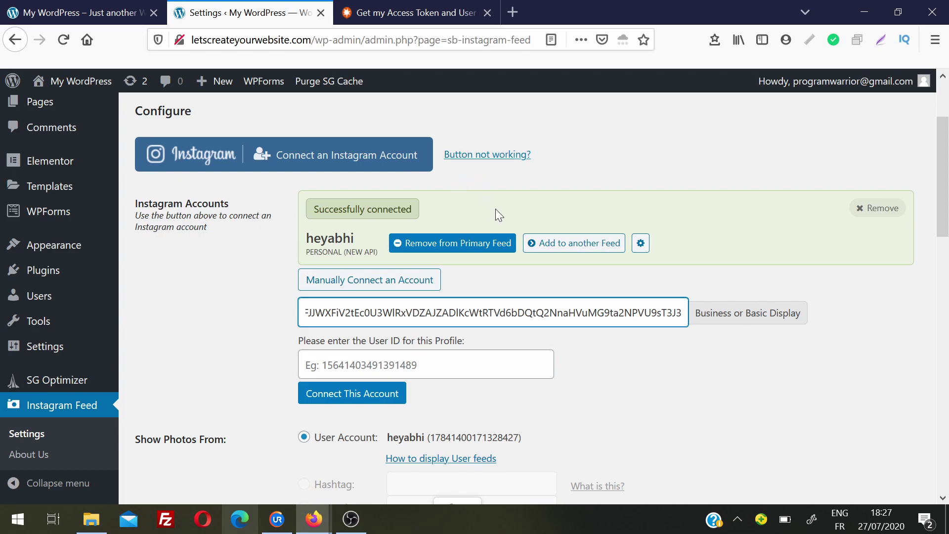
Step: Keep the new-post check interval at 1 Hours and save the Instagram Feed settings
click(682, 375)
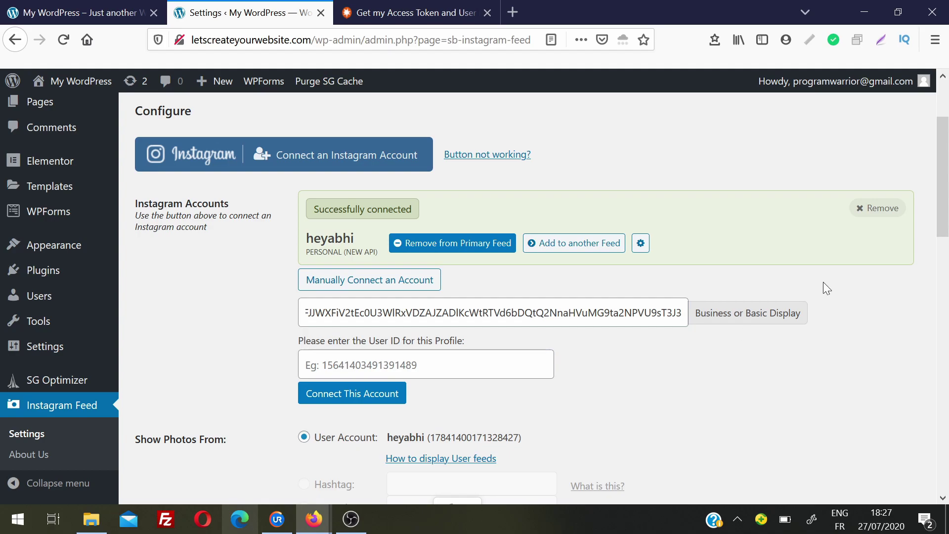
drag(947, 193, 947, 287)
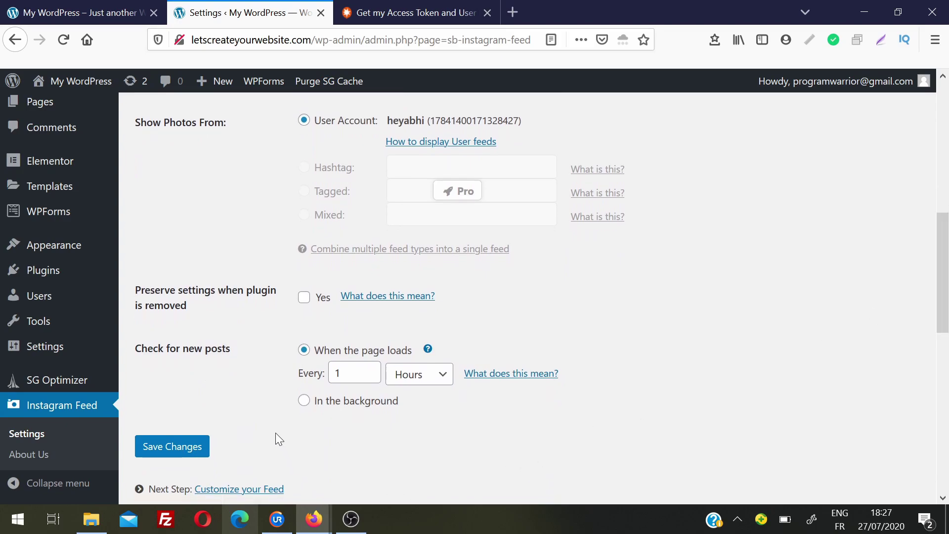
click(413, 380)
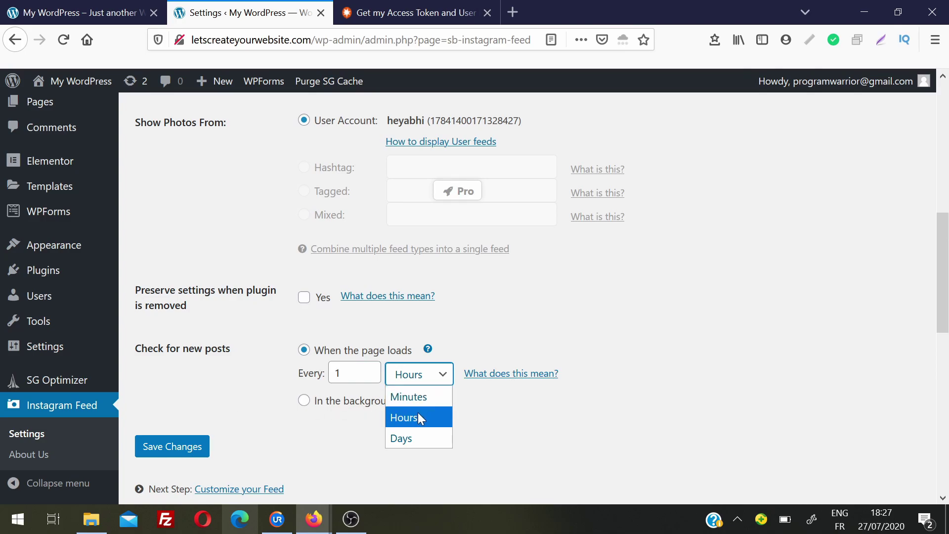
click(231, 384)
click(184, 446)
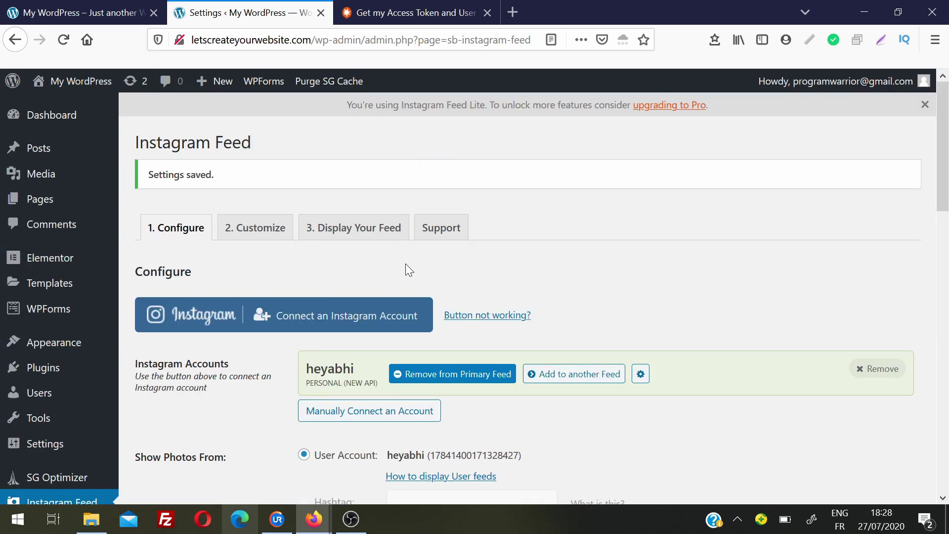
Step: Switch to the 2. Customize tab and scroll to the Layout section
click(258, 235)
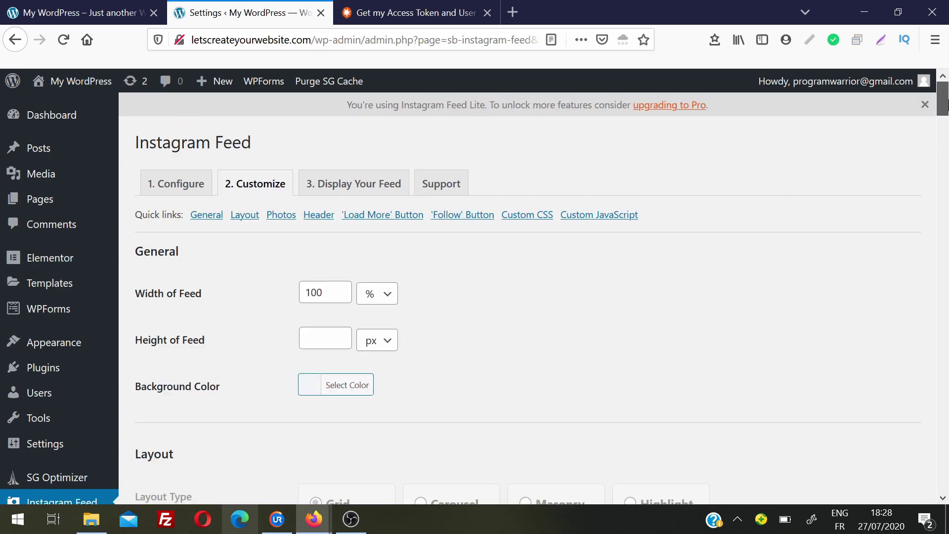
scroll(494, 425, down, 2)
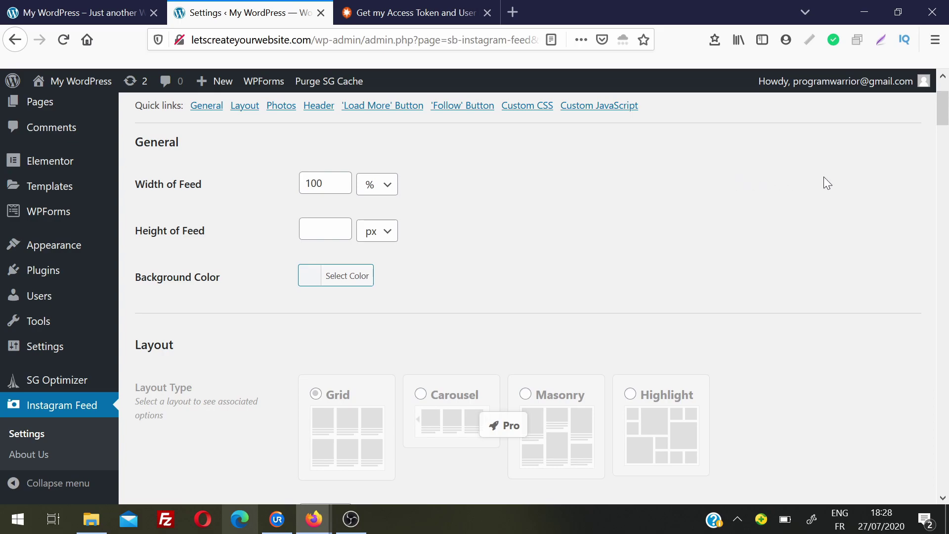
drag(946, 117, 946, 133)
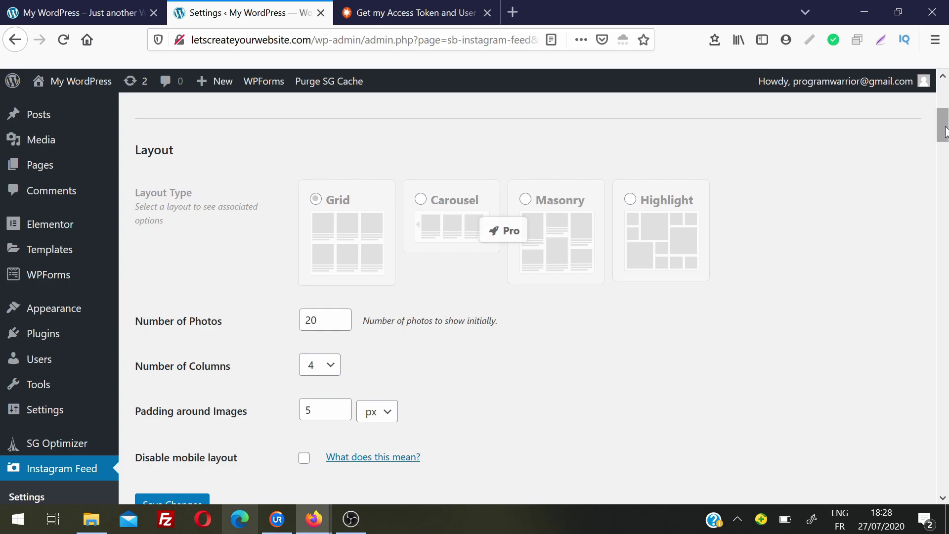
scroll(945, 131, down, 2)
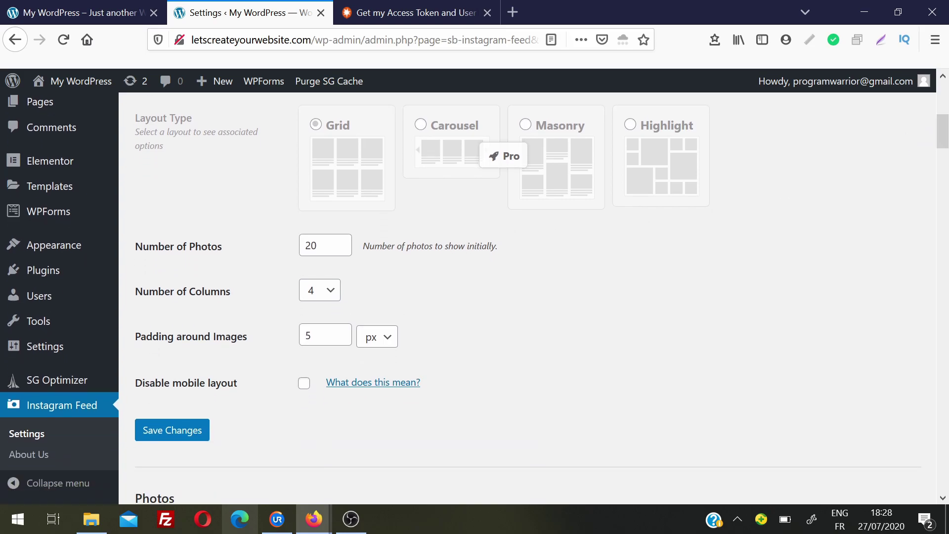
Step: Change Number of Photos from 20 to 8 in the Grid layout
click(310, 246)
double_click(310, 246)
text(8)
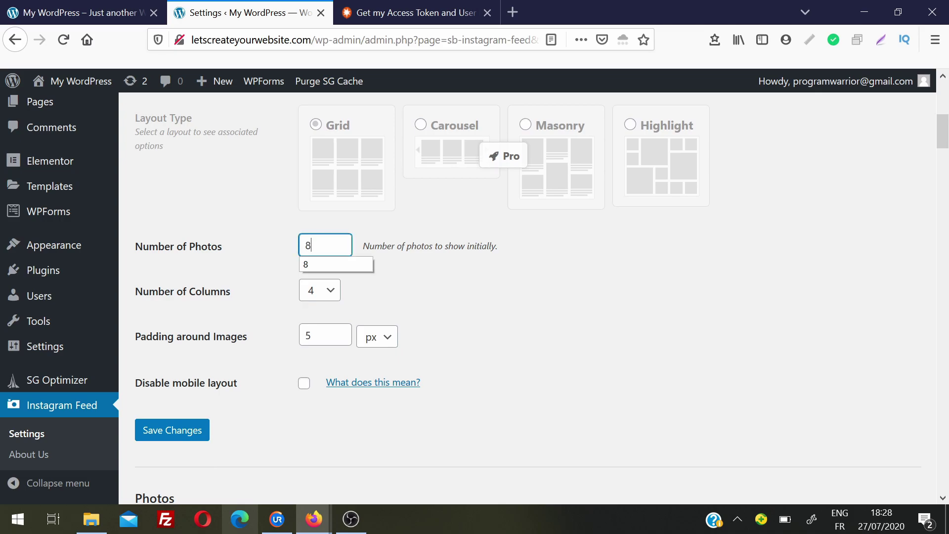
click(532, 294)
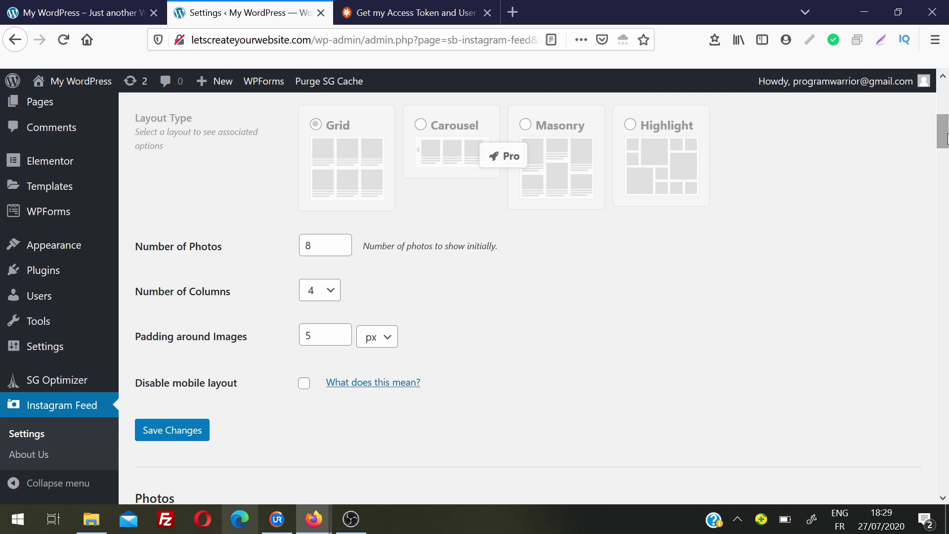
drag(942, 137, 945, 165)
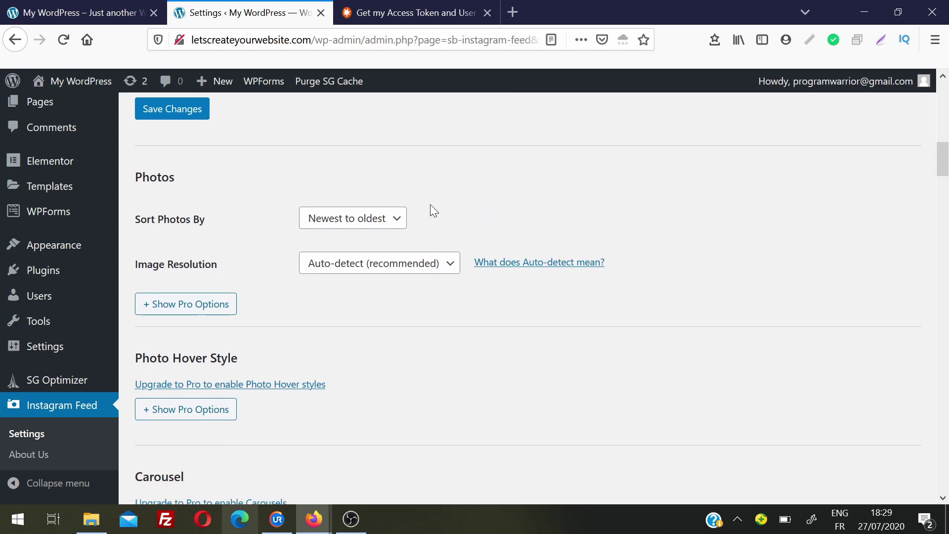
Step: Keep photos sorted newest to oldest and set Image Resolution to Medium (320x320)
click(399, 220)
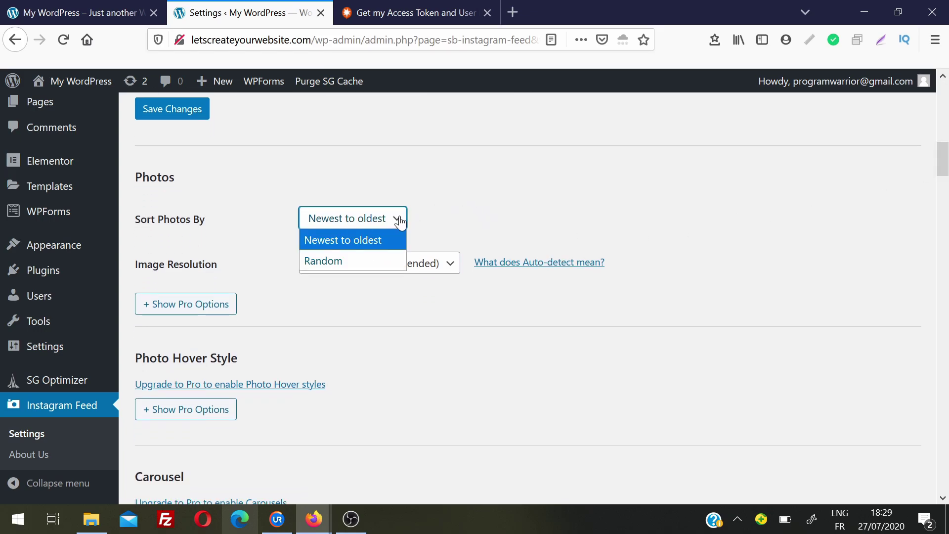
click(527, 183)
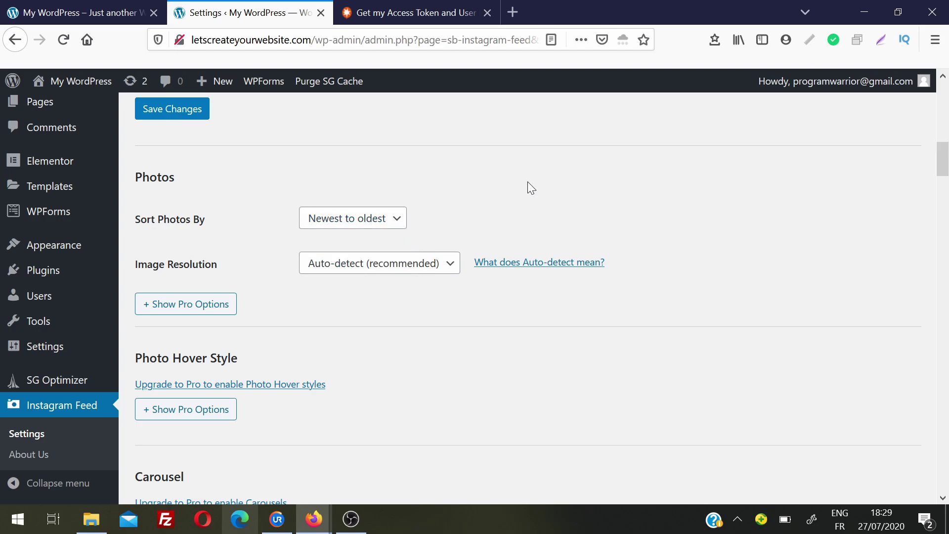
click(394, 272)
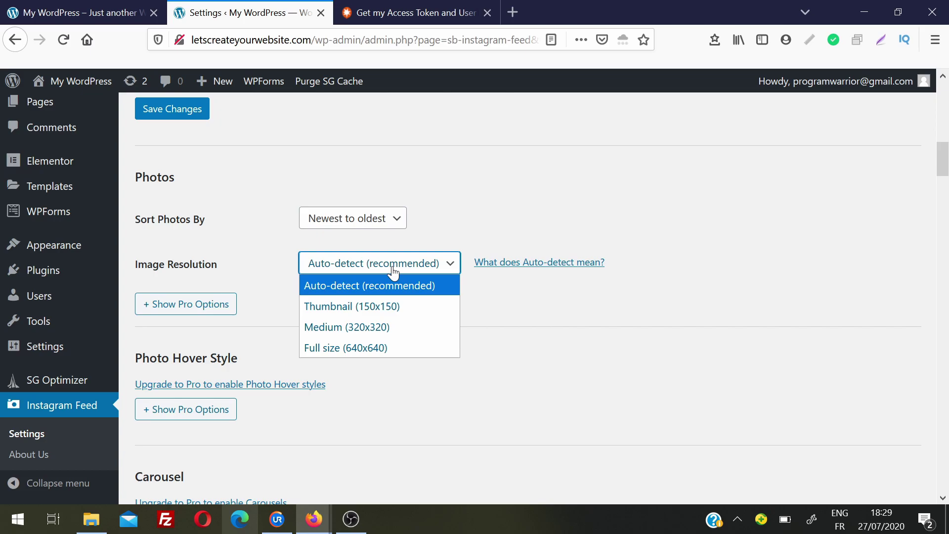
click(381, 327)
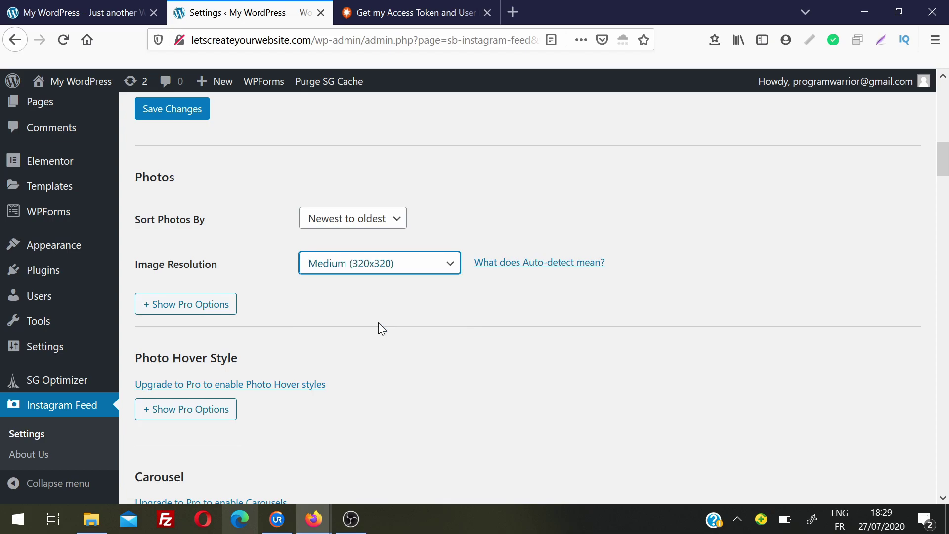
click(400, 266)
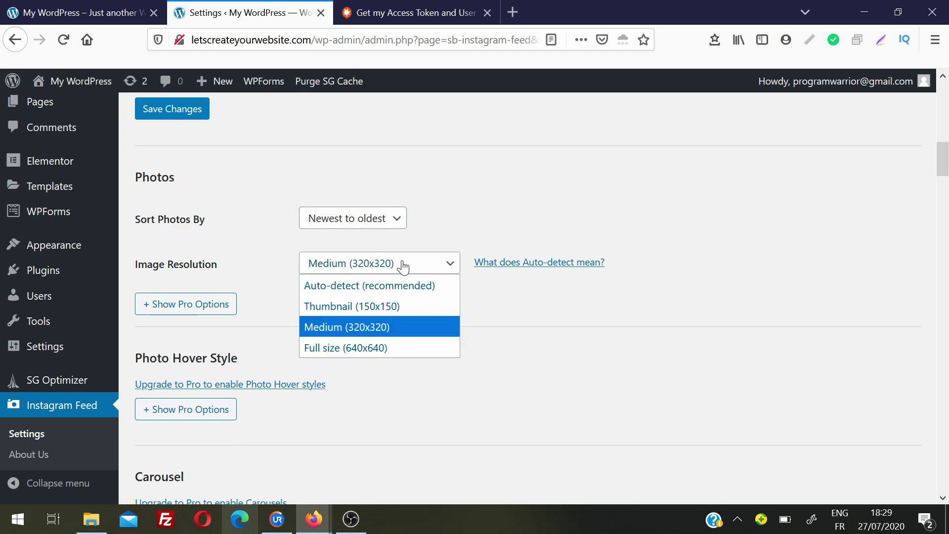
click(390, 329)
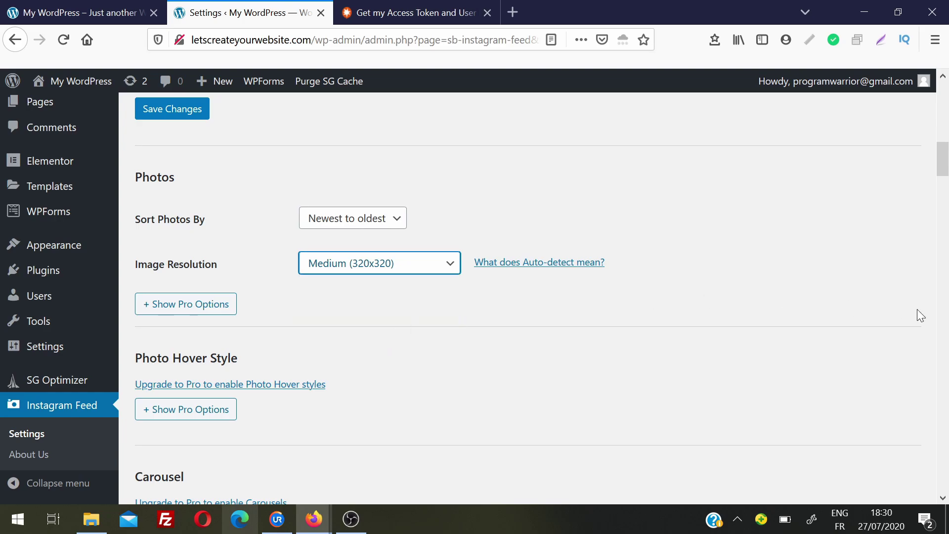
scroll(943, 163, down, 3)
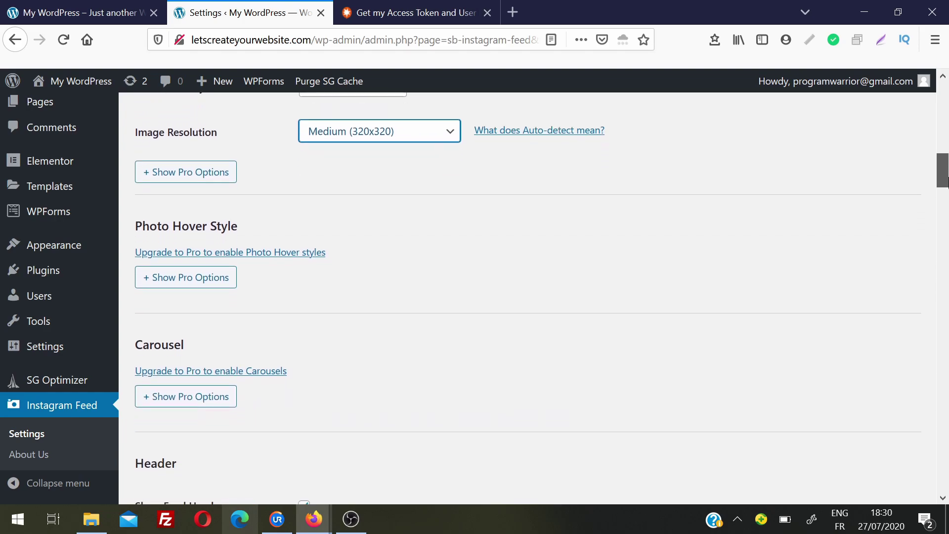
scroll(945, 179, down, 5)
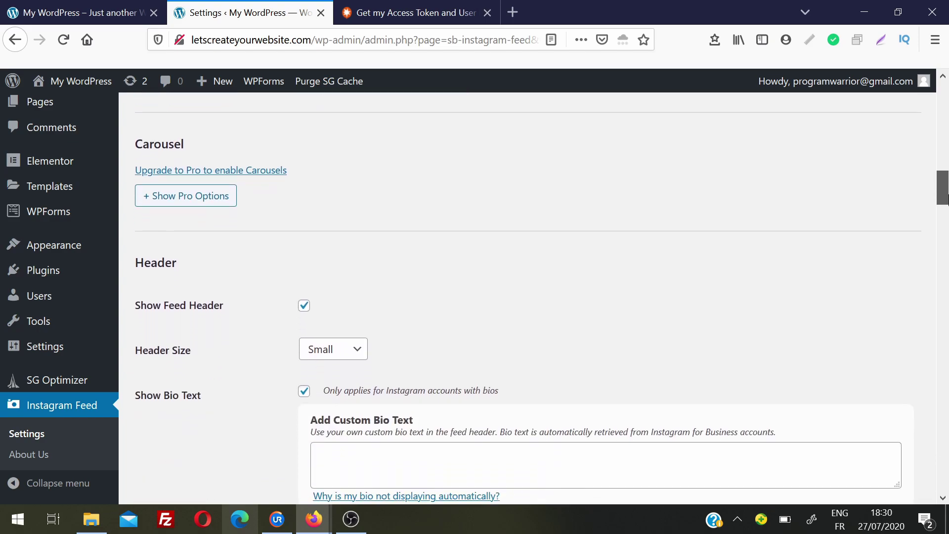
drag(946, 197, 946, 209)
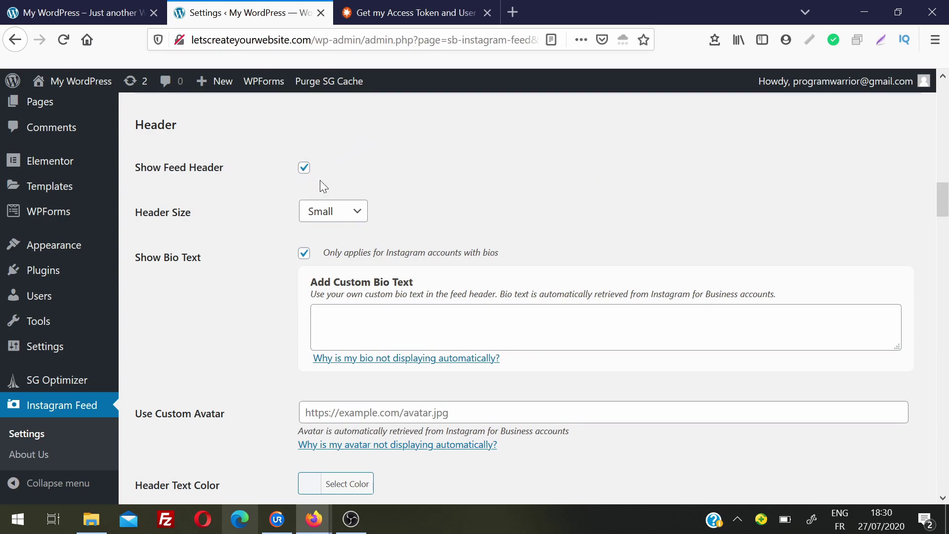
click(355, 211)
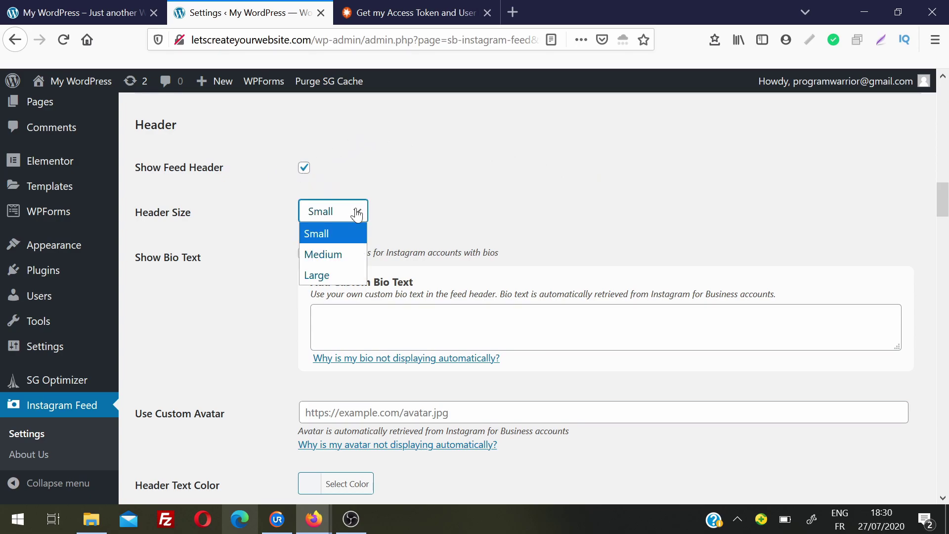
click(522, 204)
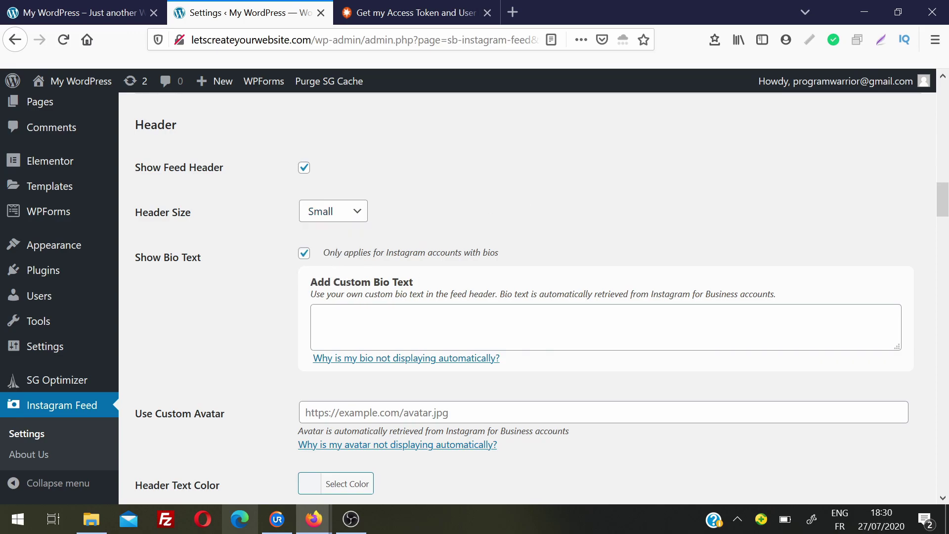
click(741, 327)
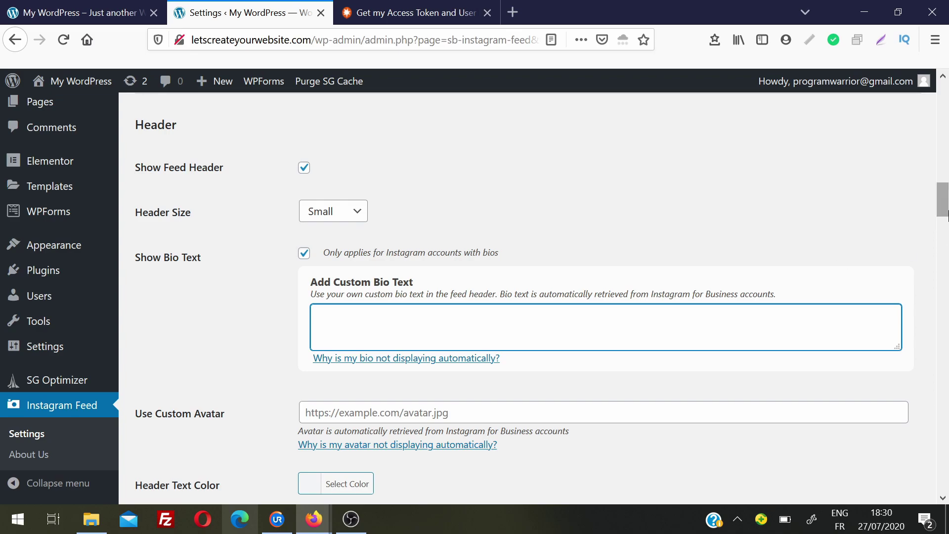
scroll(946, 213, down, 3)
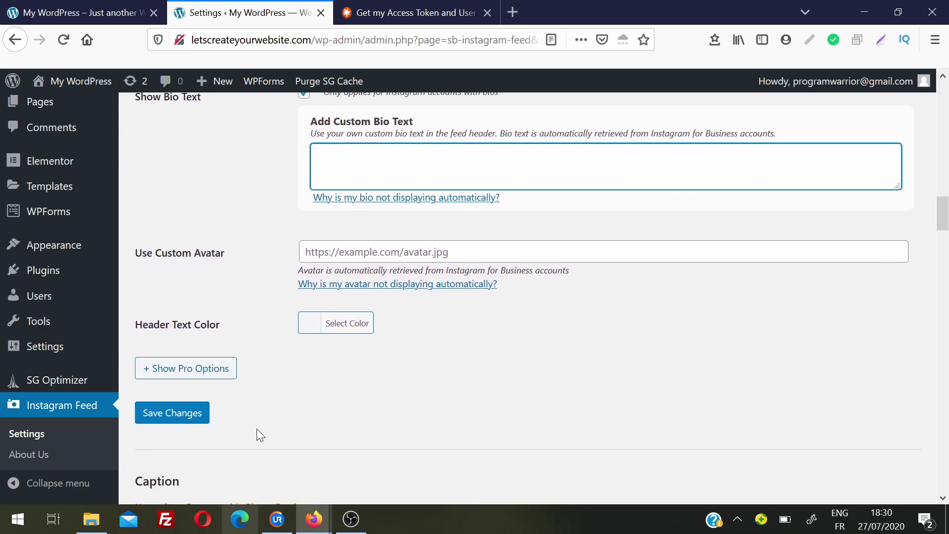
scroll(944, 218, down, 6)
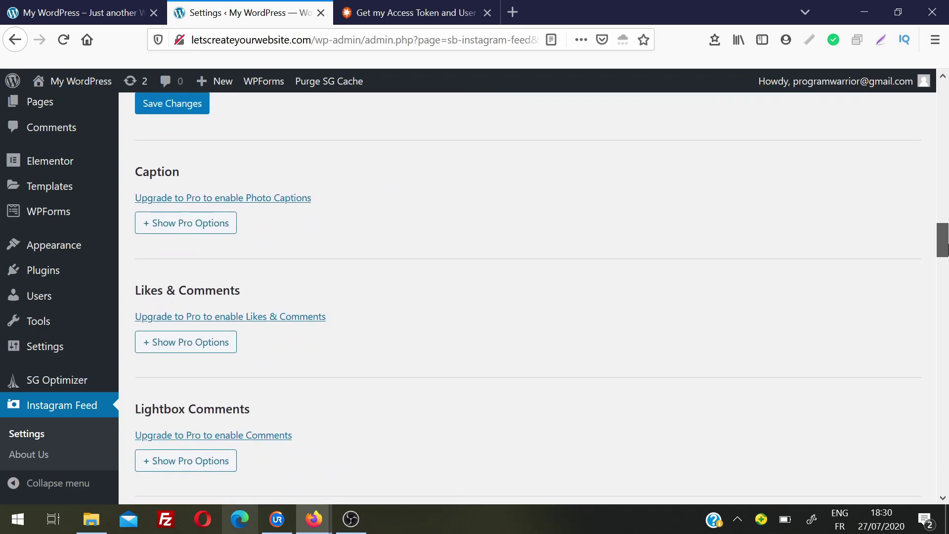
drag(946, 247, 946, 279)
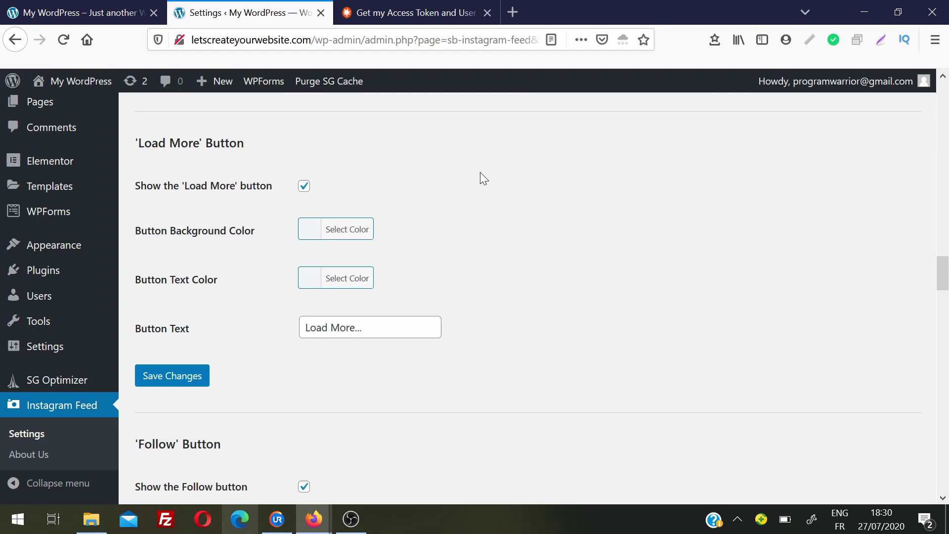
Step: Leave 'Show the Load More button' enabled and save the Instagram Feed customization settings
click(304, 191)
click(304, 188)
drag(943, 279, 944, 307)
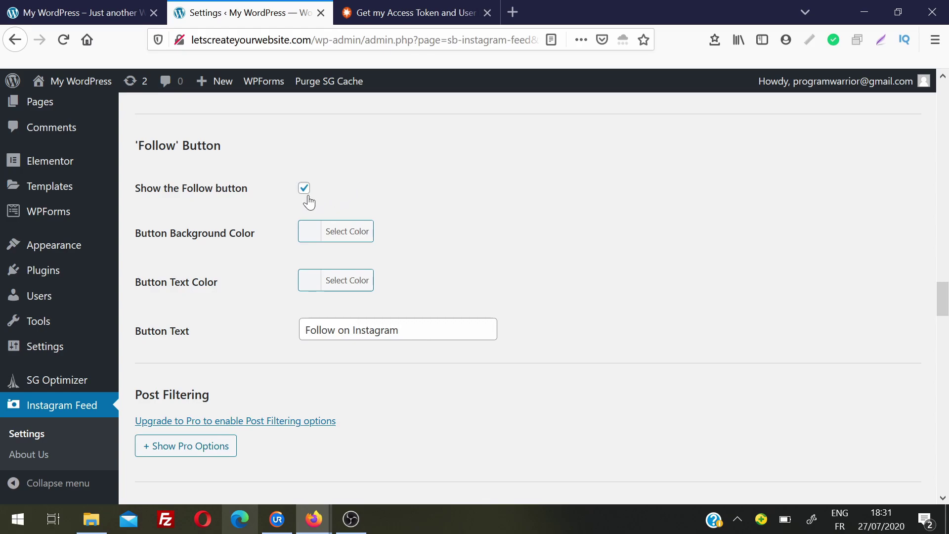
drag(944, 294, 945, 448)
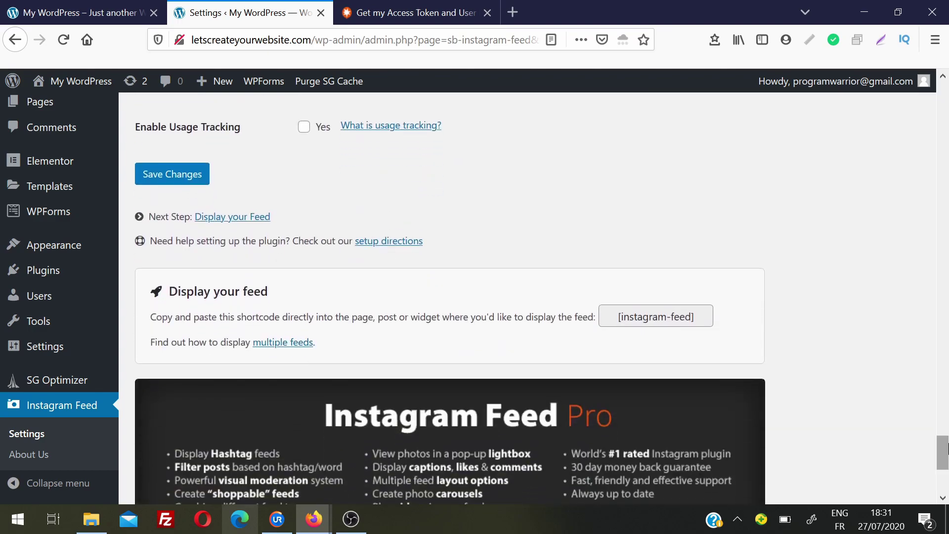
click(182, 175)
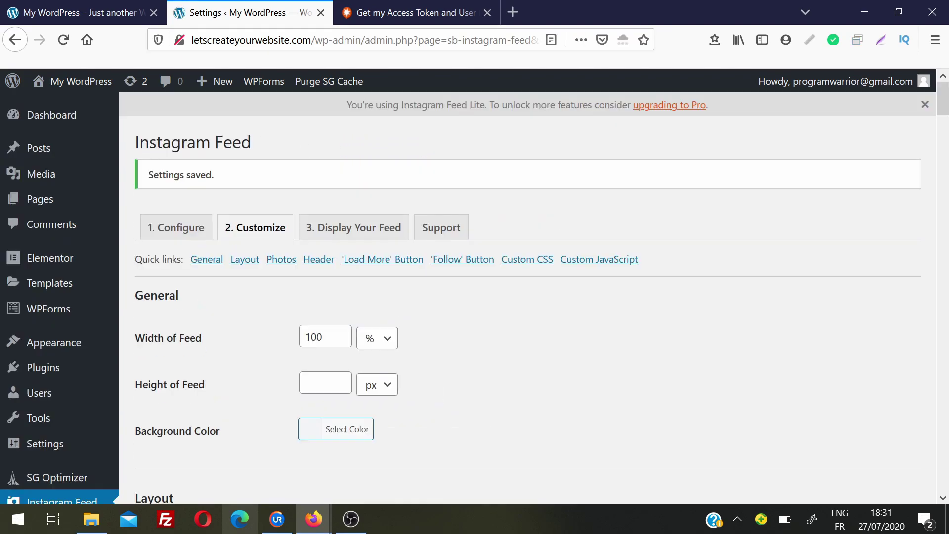
Step: Show the '3. Display Your Feed' tab and select the [instagram-feed] shortcode
click(356, 229)
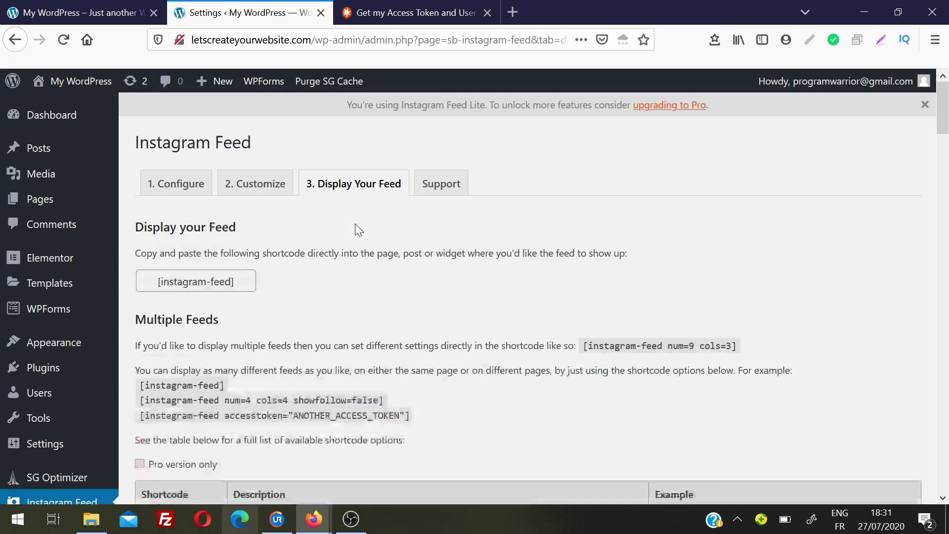
drag(234, 281, 157, 281)
key(ctrl+c)
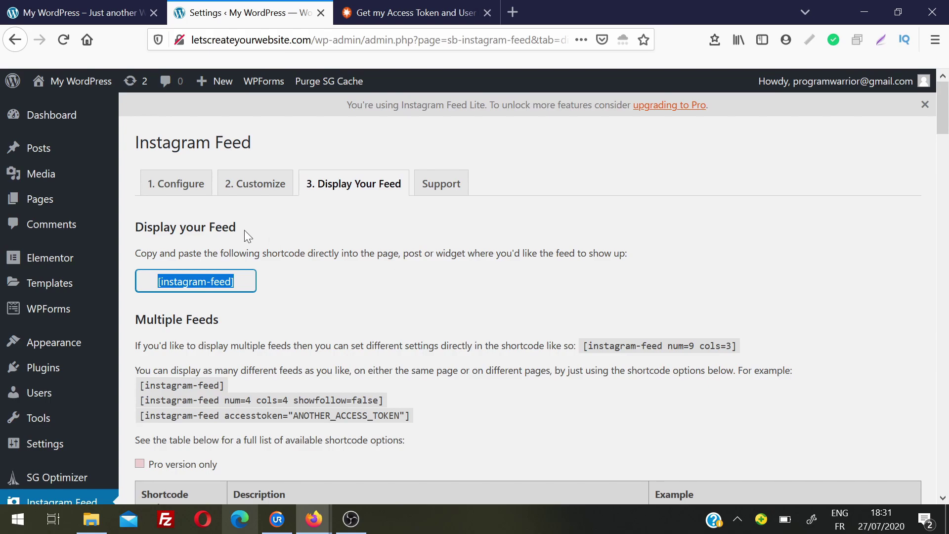
Step: From All Pages in a new tab, start a new page titled 'instgram feed page'
mouse_move(55, 204)
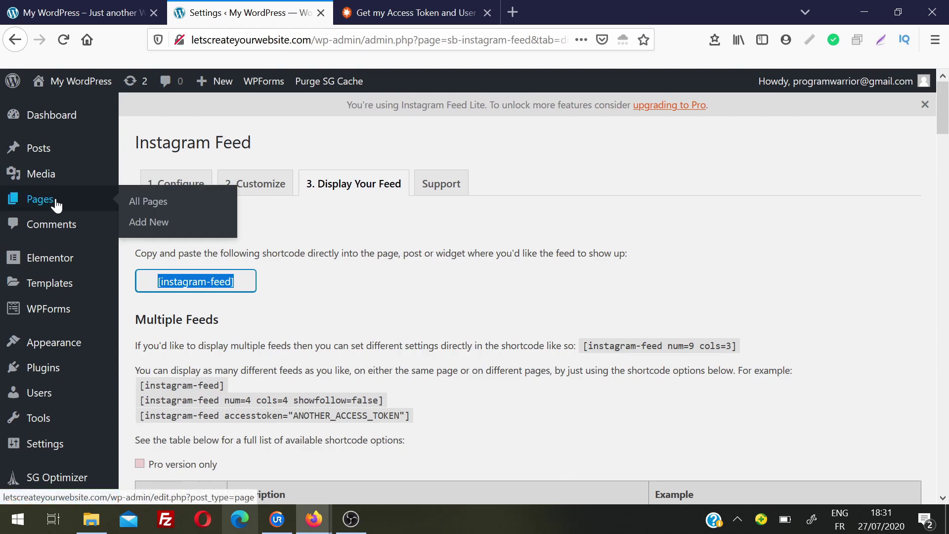
middle_click(149, 204)
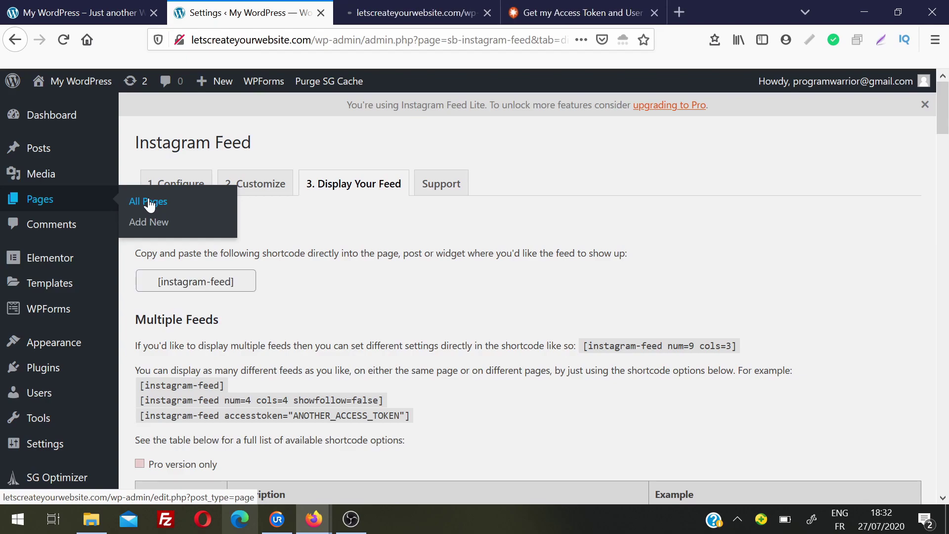
click(396, 6)
drag(947, 188, 410, 106)
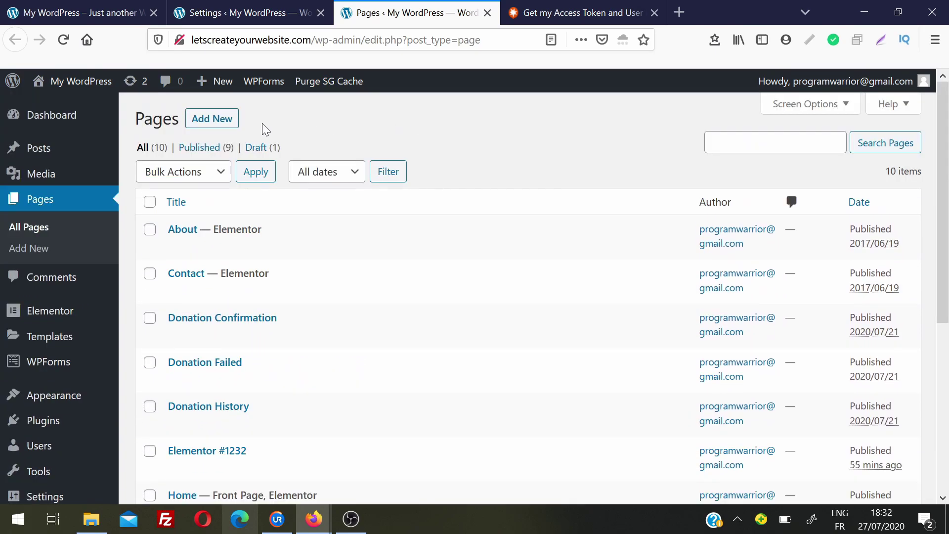
click(211, 120)
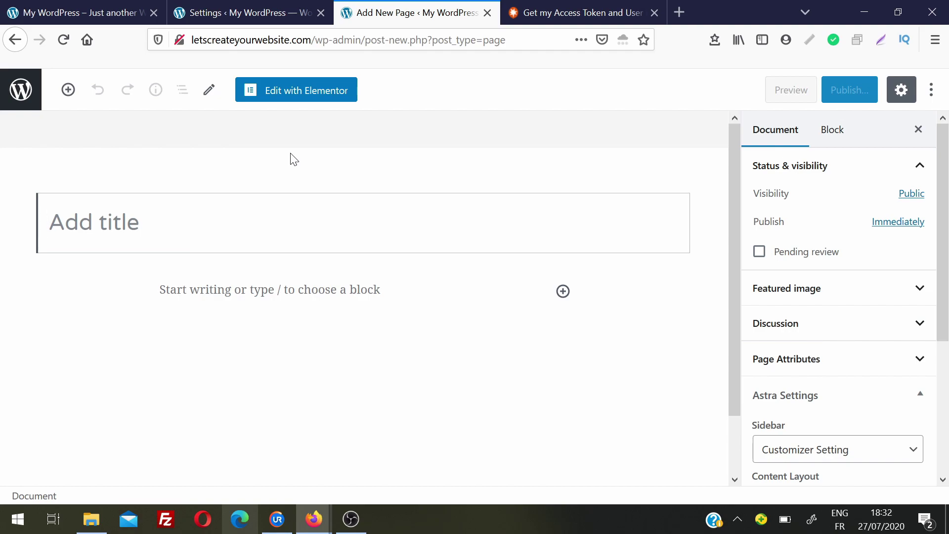
text(ins)
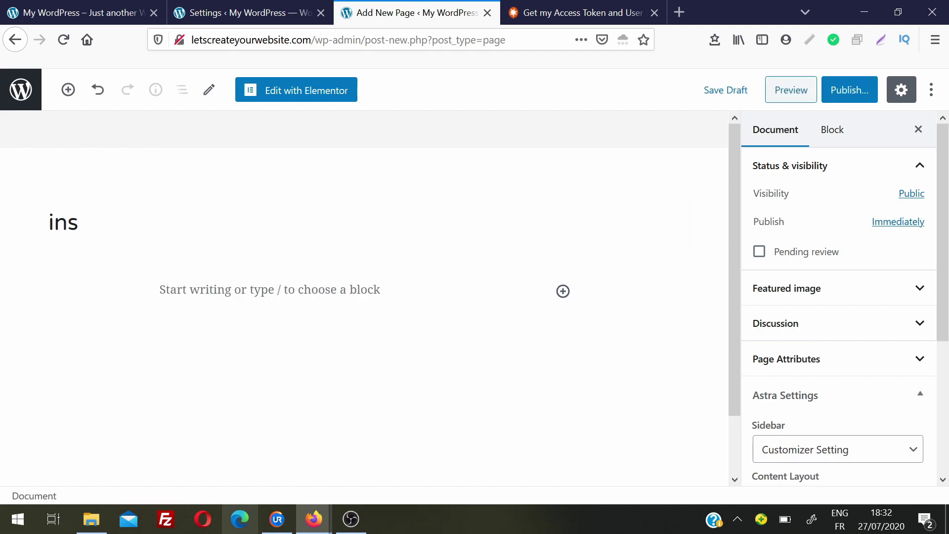
text(tgram feed page)
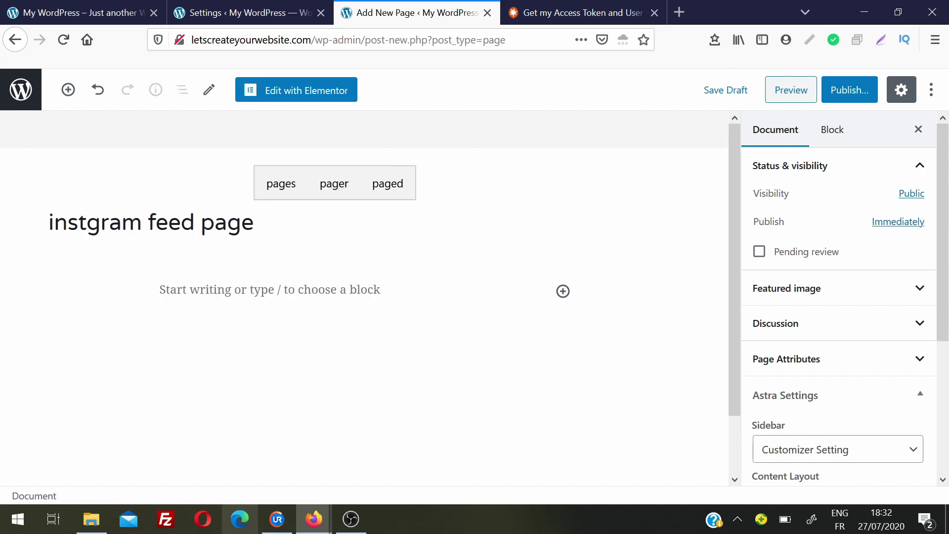
Step: Add a Shortcode block below the title and paste [instagram-feed] into it
click(70, 95)
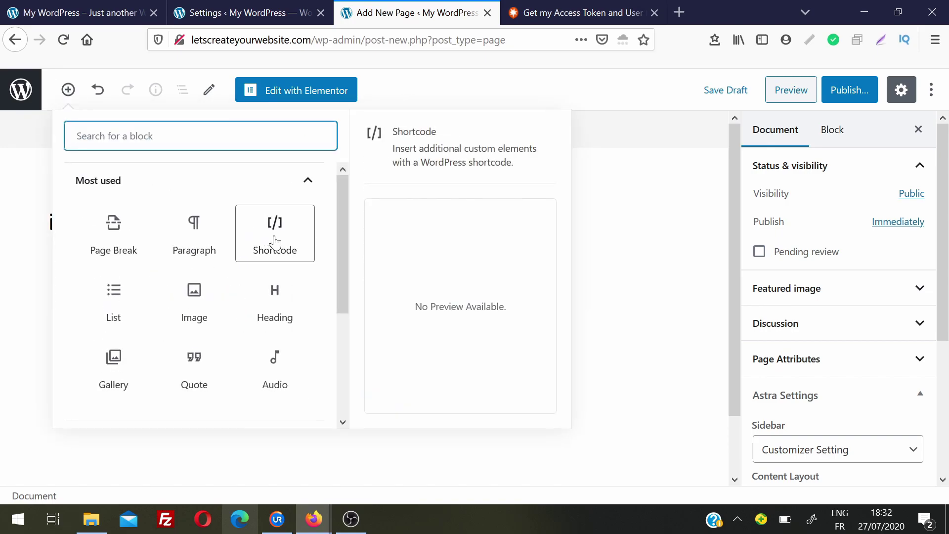
click(275, 243)
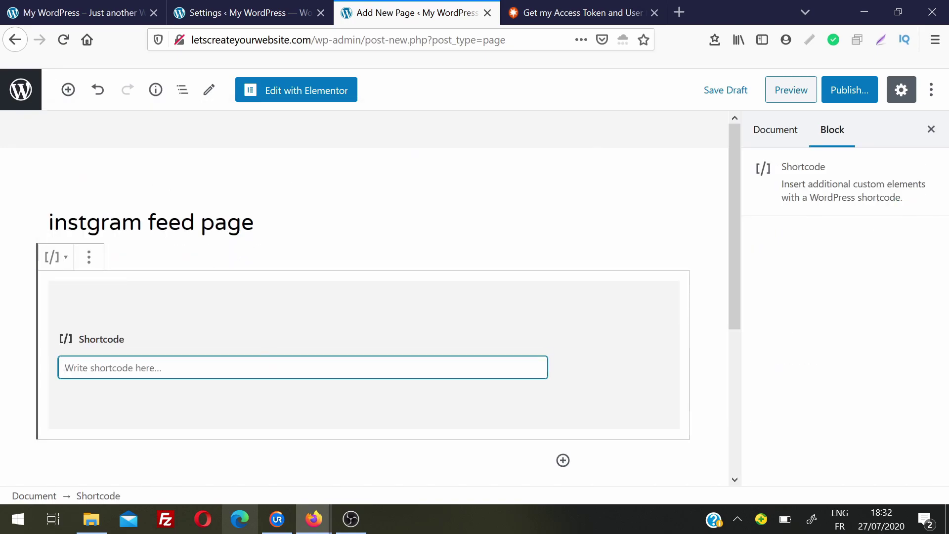
key(ctrl+v)
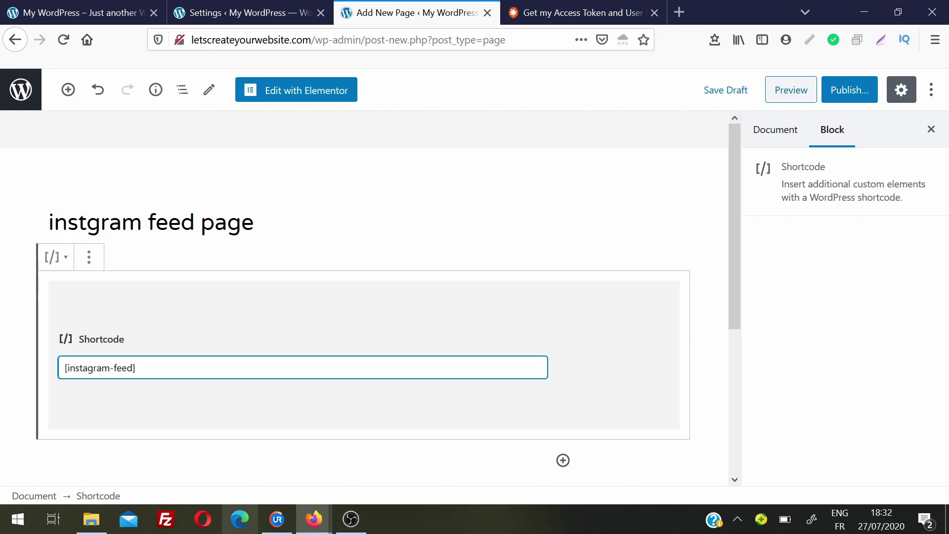
Step: Copy the [instagram-feed] shortcode again from the Instagram Feed settings tab
click(240, 15)
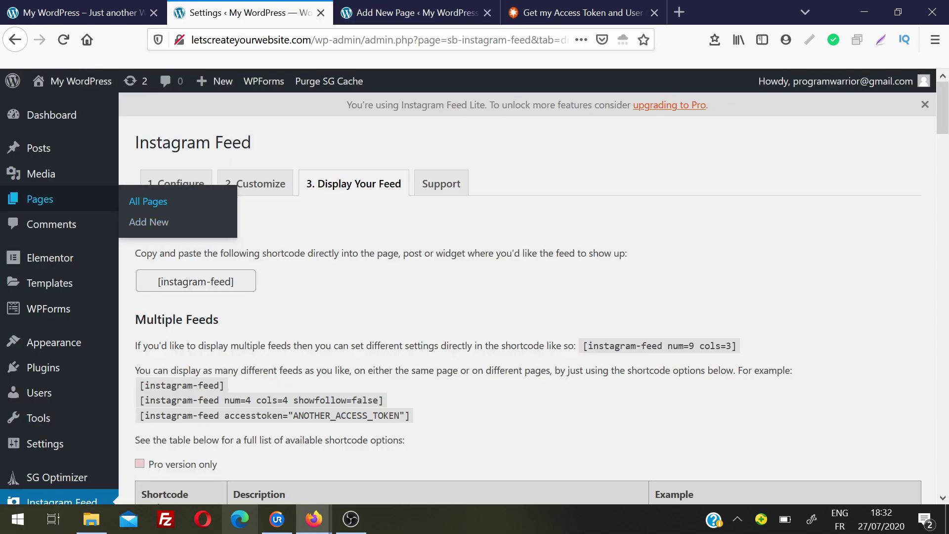
click(195, 281)
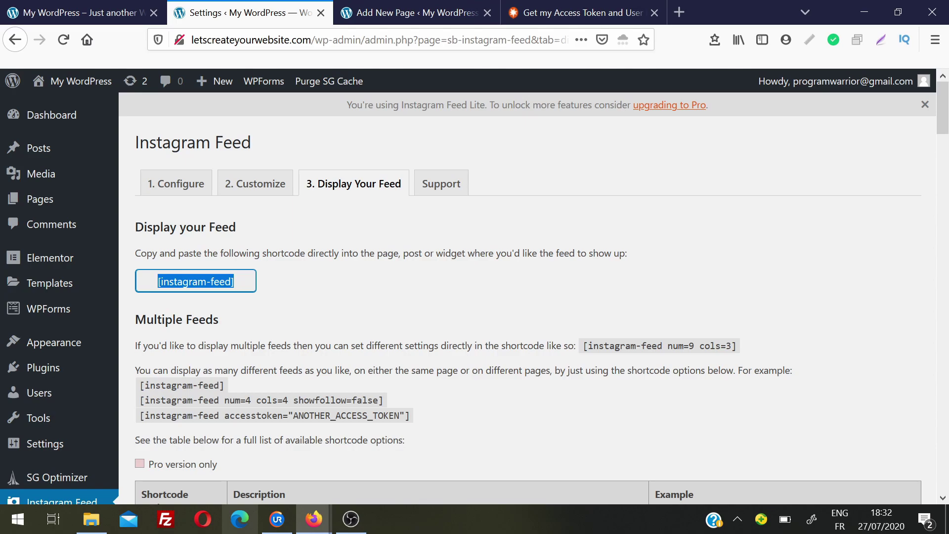
right_click(231, 285)
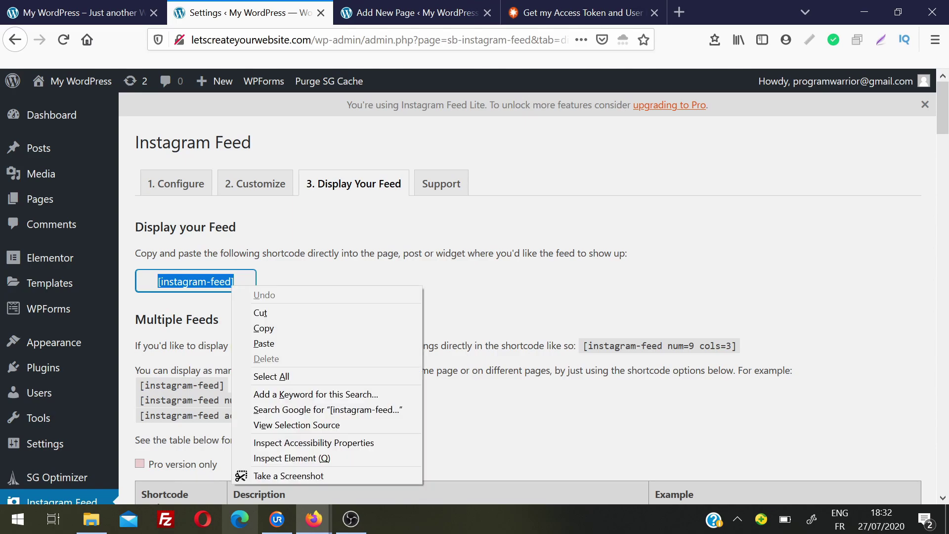
click(271, 330)
key(ctrl+Tab)
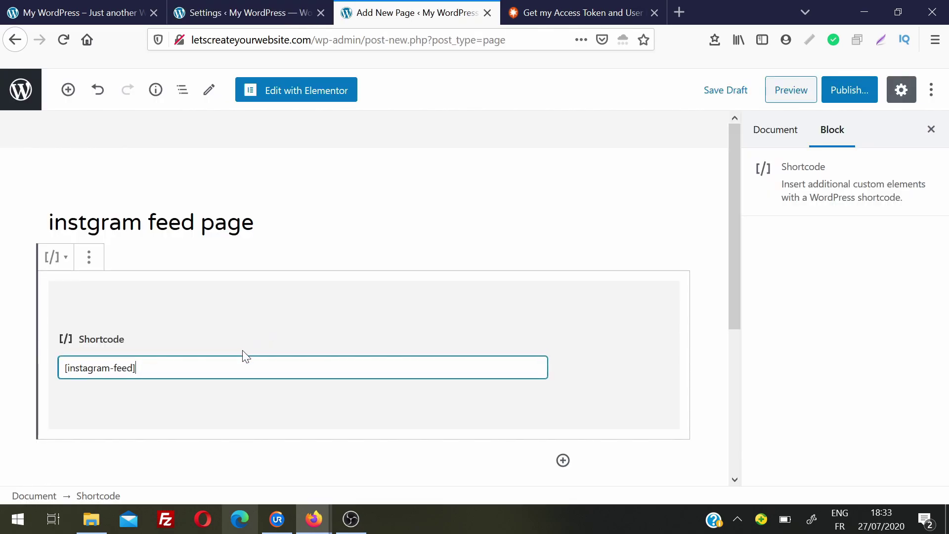
Step: Preview 'instgram feed page', load more Instagram posts, and return to the top
click(791, 91)
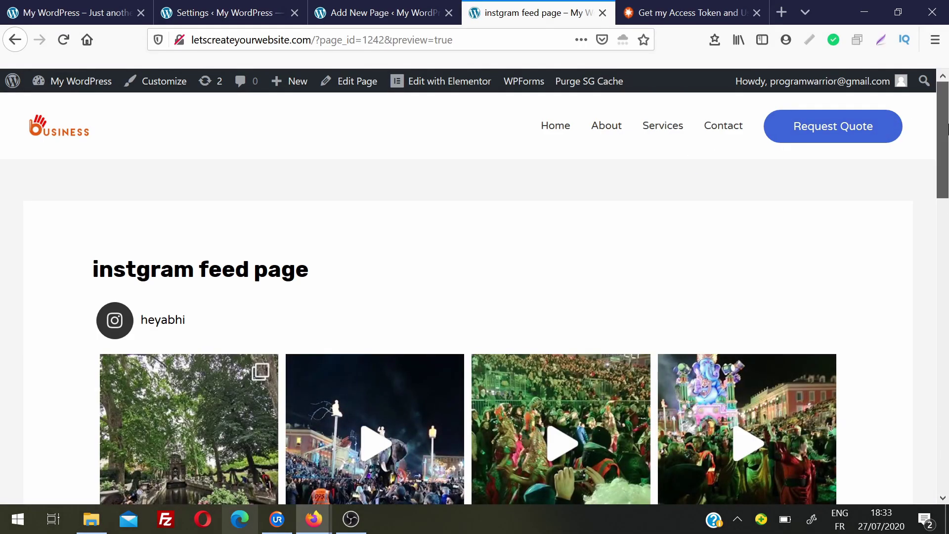
drag(946, 128, 941, 239)
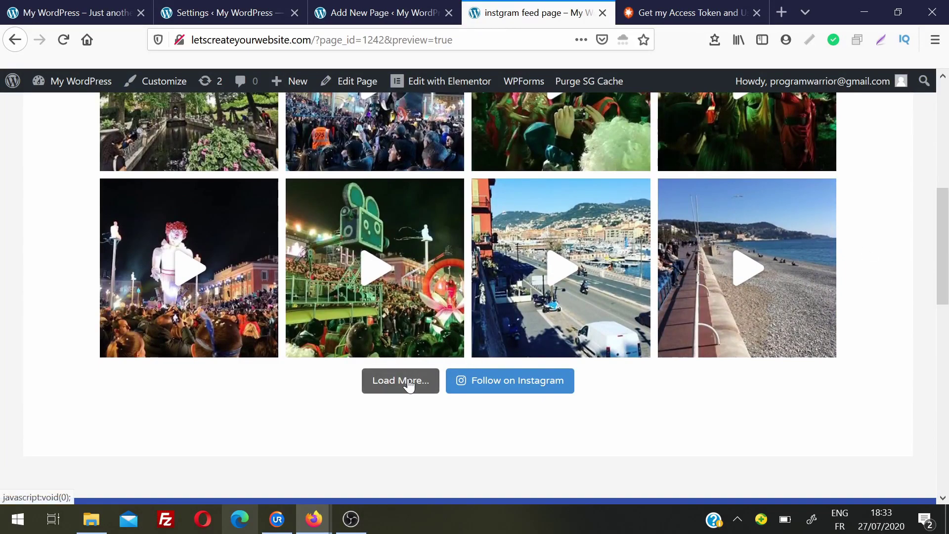
click(416, 384)
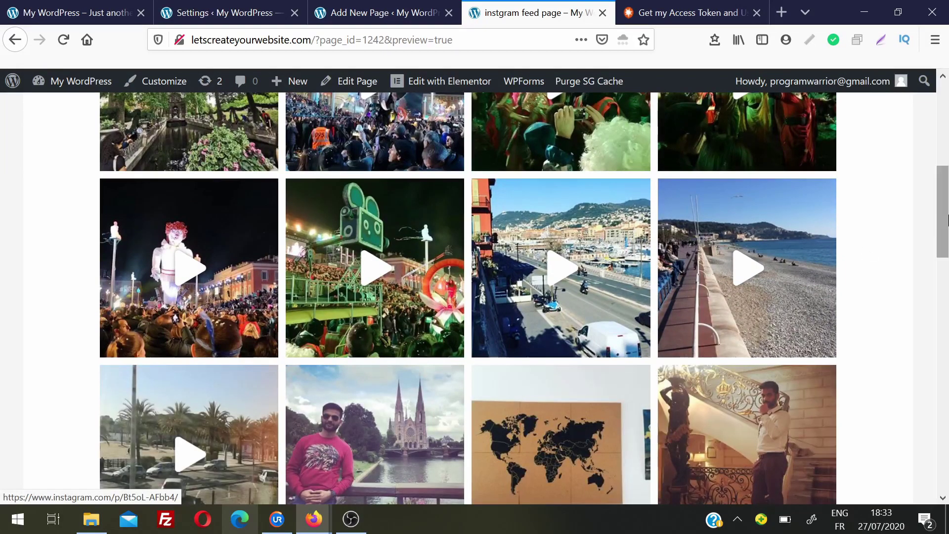
drag(947, 221, 947, 324)
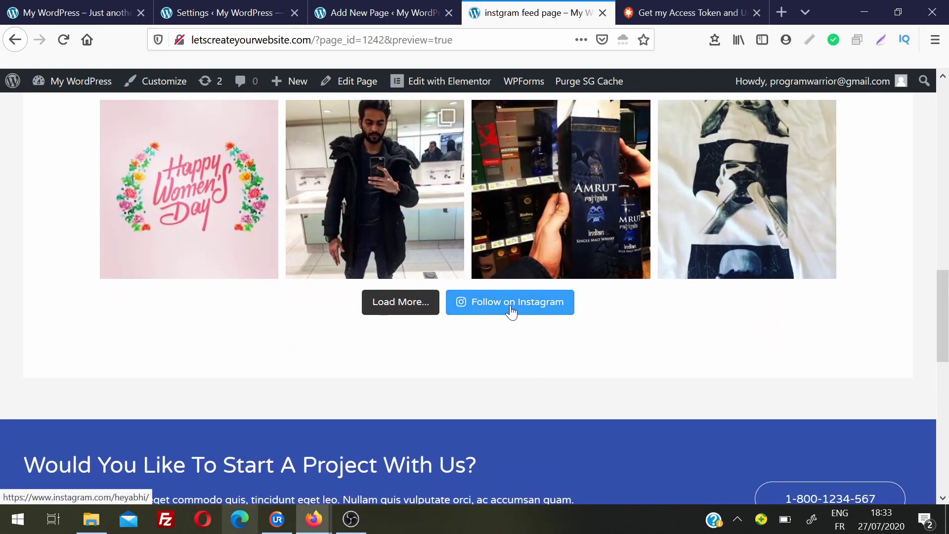
key(Home)
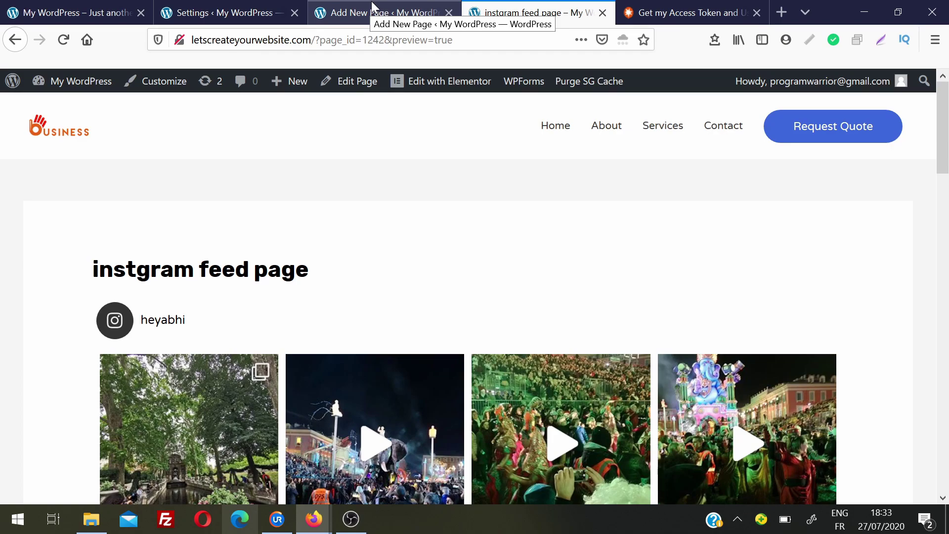
Step: Edit the homepage with Elementor and bring the 'Instagram Feed' heading into view
click(131, 10)
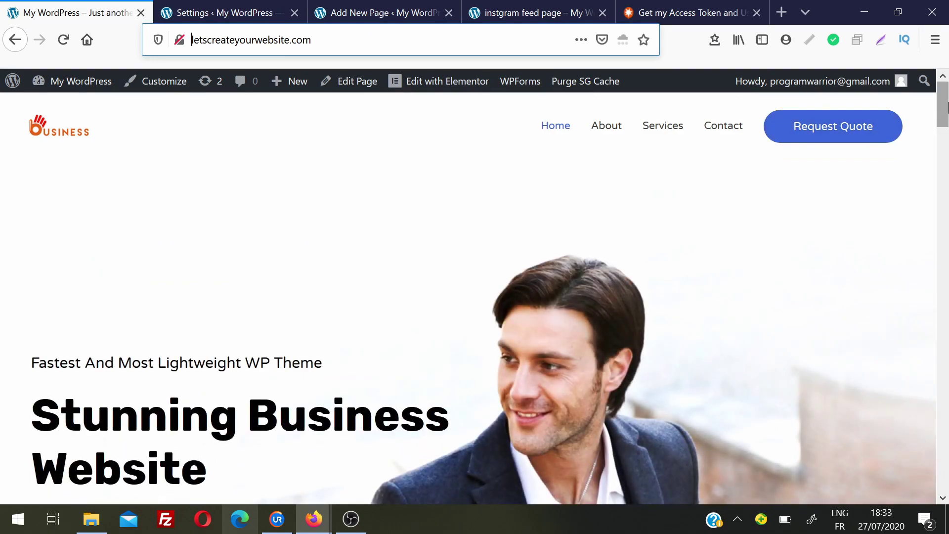
drag(948, 106, 948, 106)
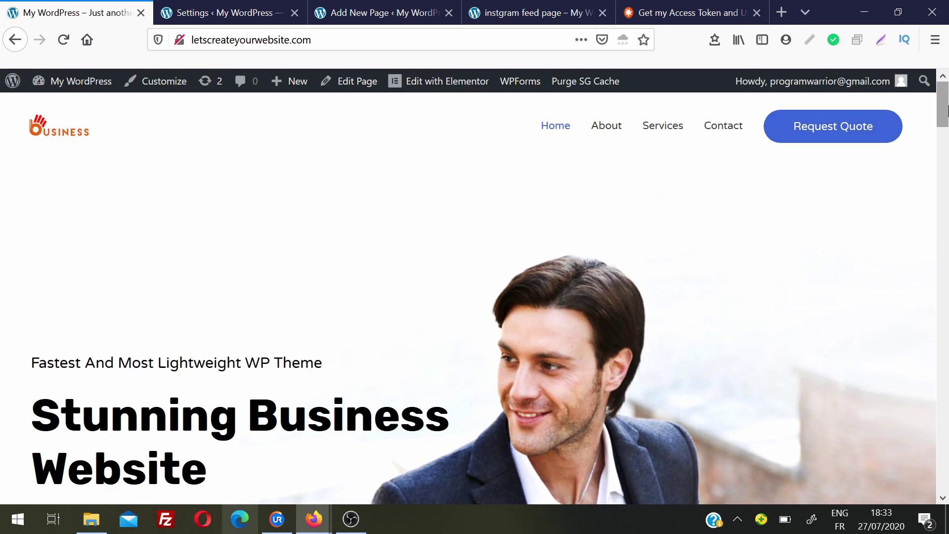
click(437, 82)
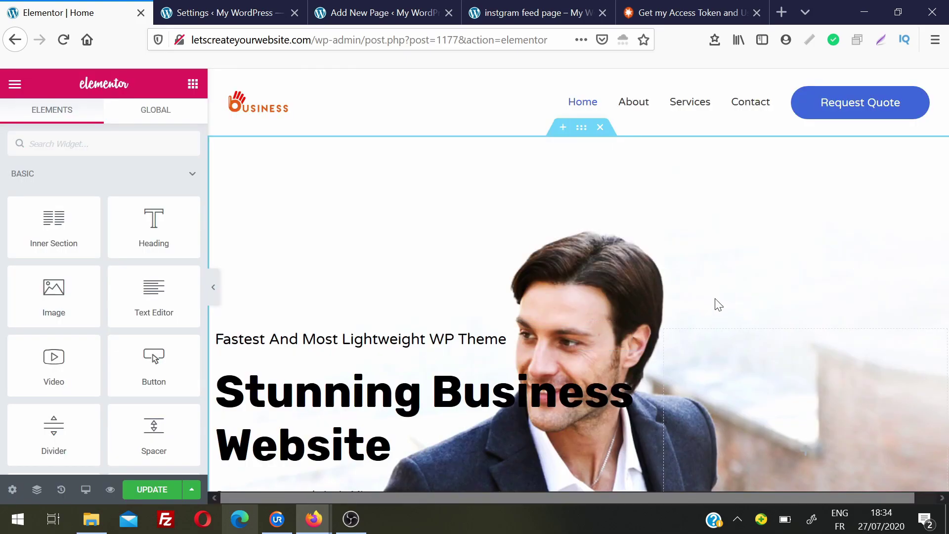
scroll(831, 304, down, 15)
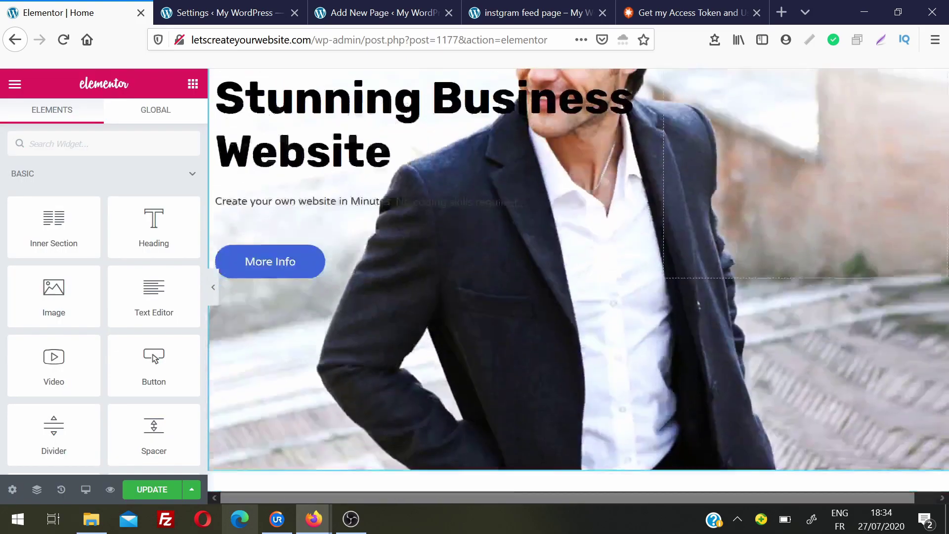
scroll(825, 188, down, 15)
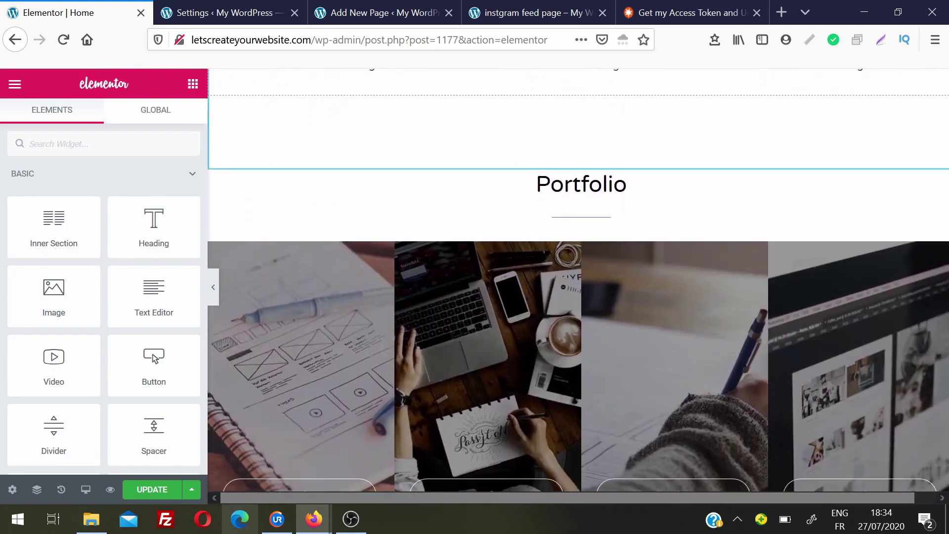
scroll(578, 280, up, 5)
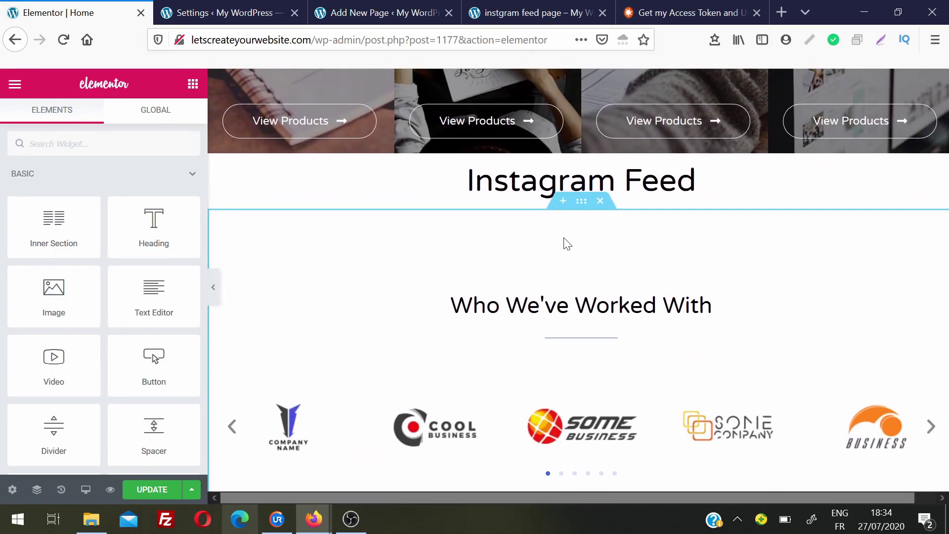
Step: Add a Shortcode widget with [instagram-feed] under the 'Instagram Feed' heading and update the page
click(562, 202)
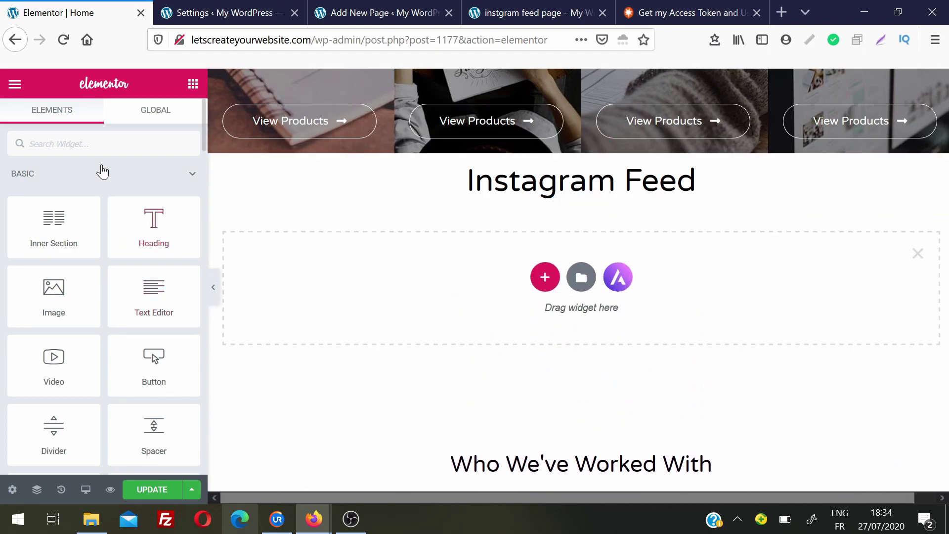
text(short)
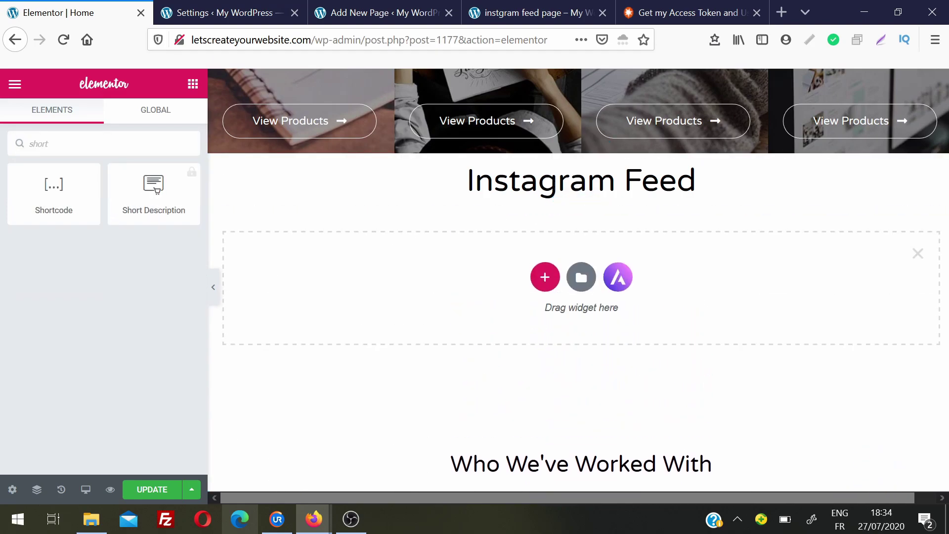
drag(54, 187, 552, 277)
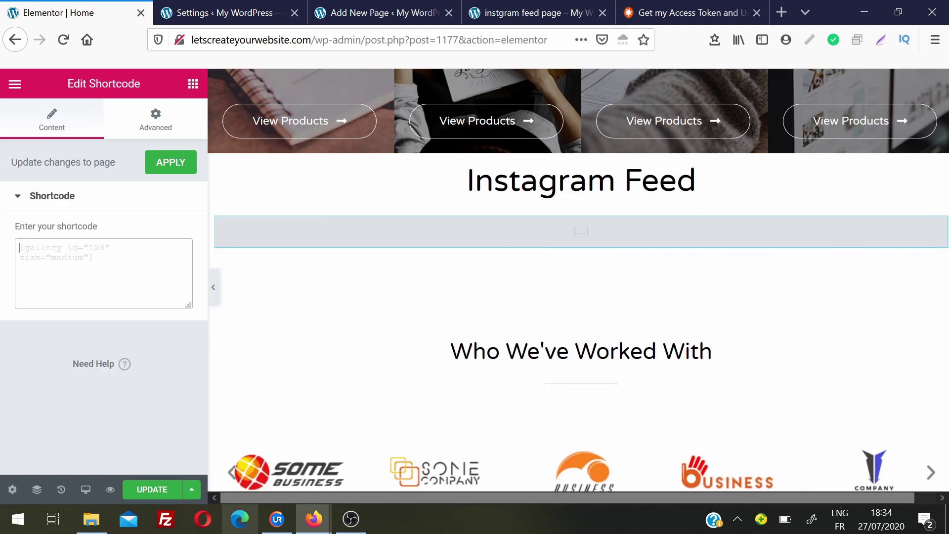
key(ctrl+v)
click(222, 13)
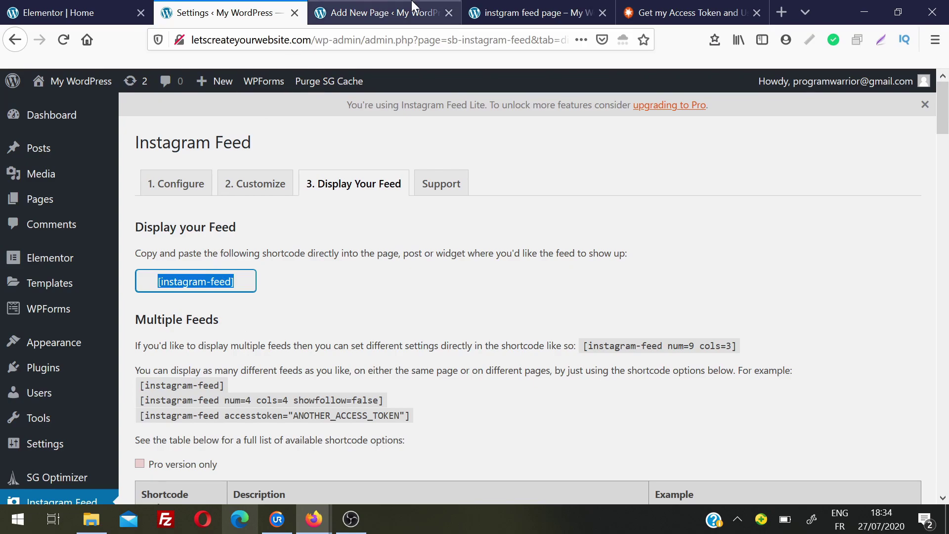
click(88, 4)
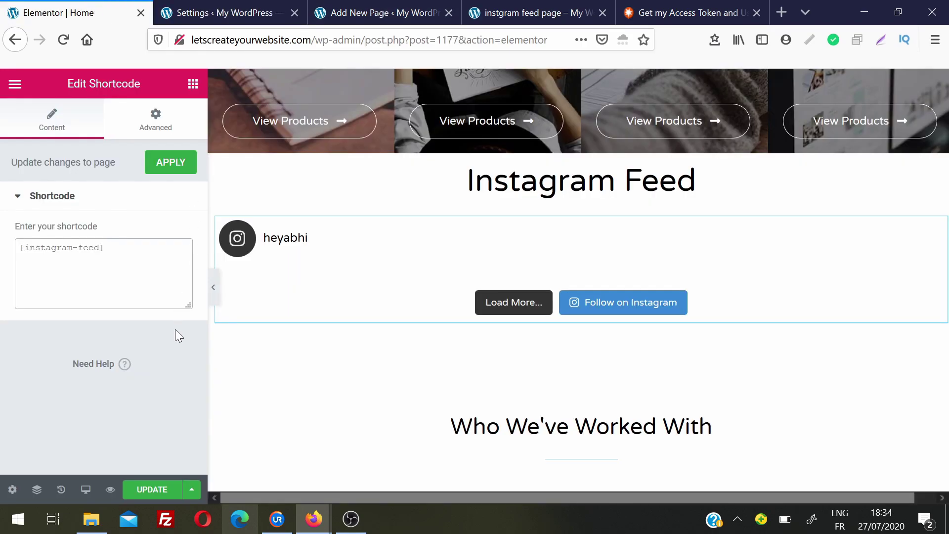
click(155, 490)
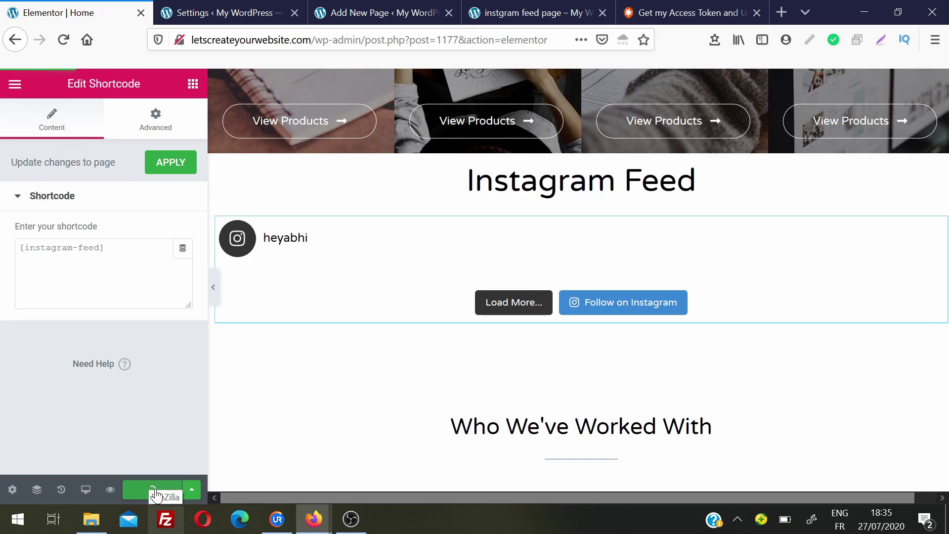
Step: Preview the homepage changes and scroll to the Instagram photo grid
click(110, 490)
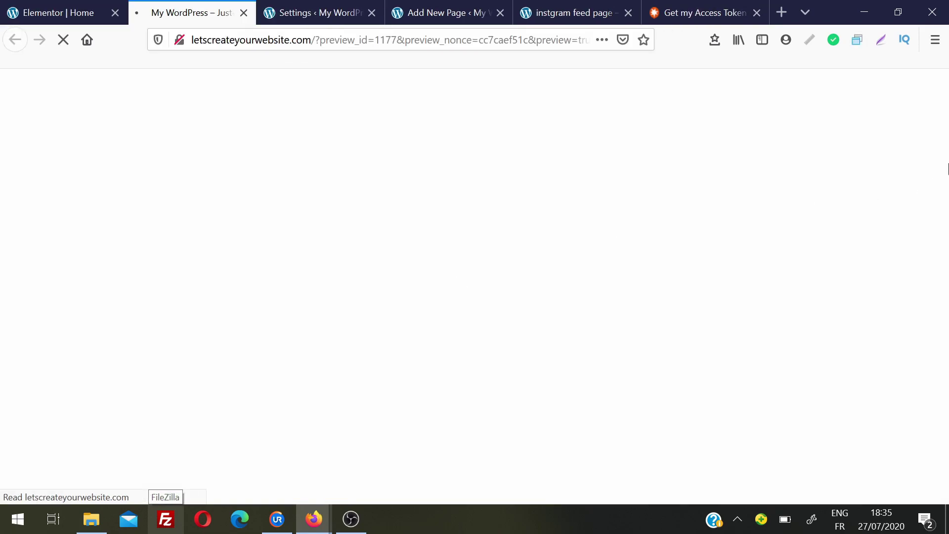
drag(945, 104, 945, 252)
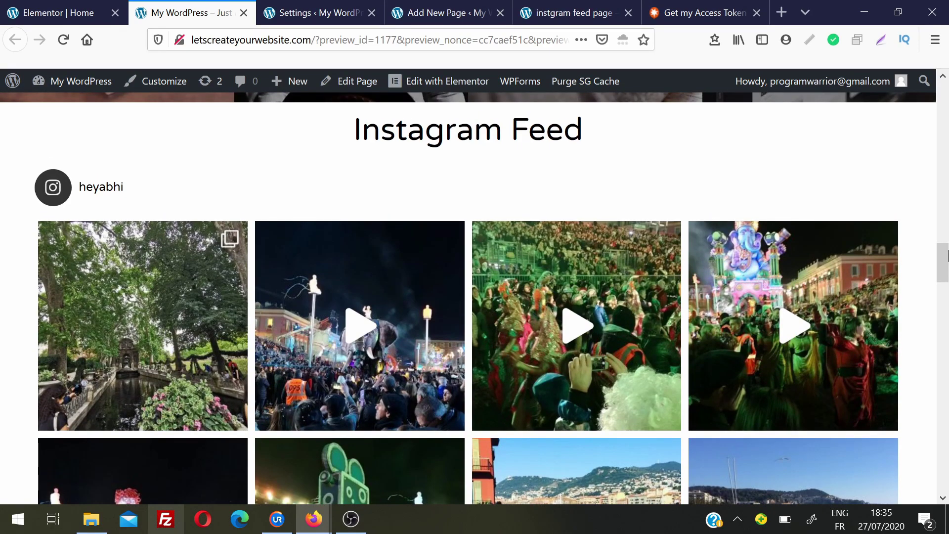
drag(947, 255, 947, 257)
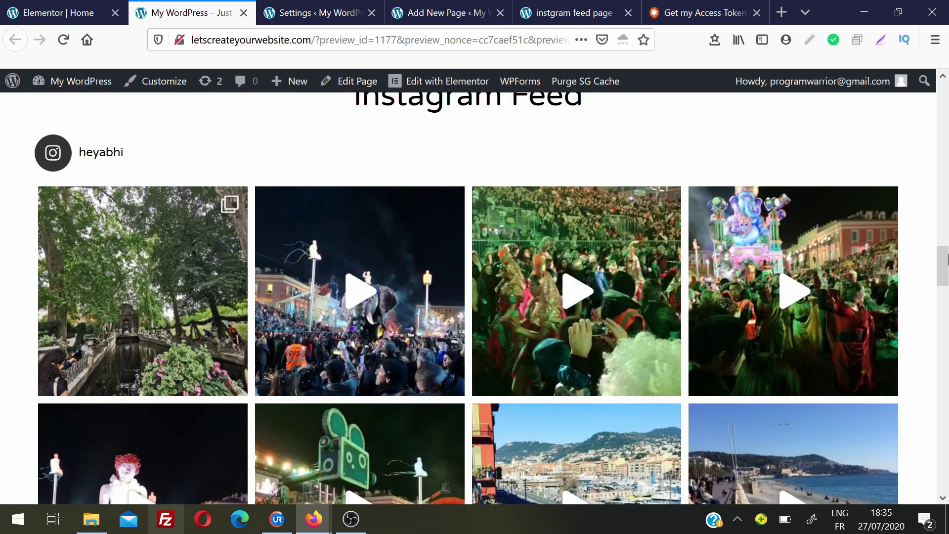
drag(947, 257, 947, 255)
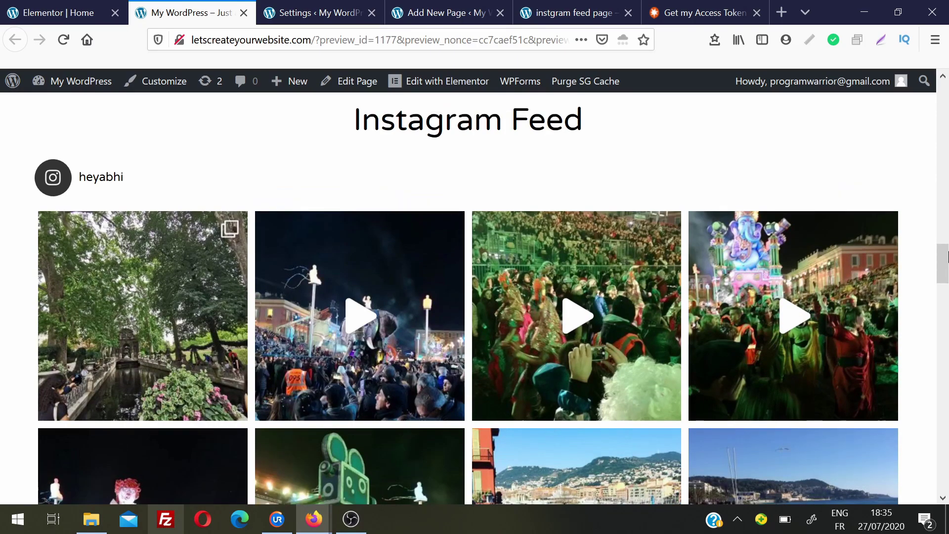
click(316, 13)
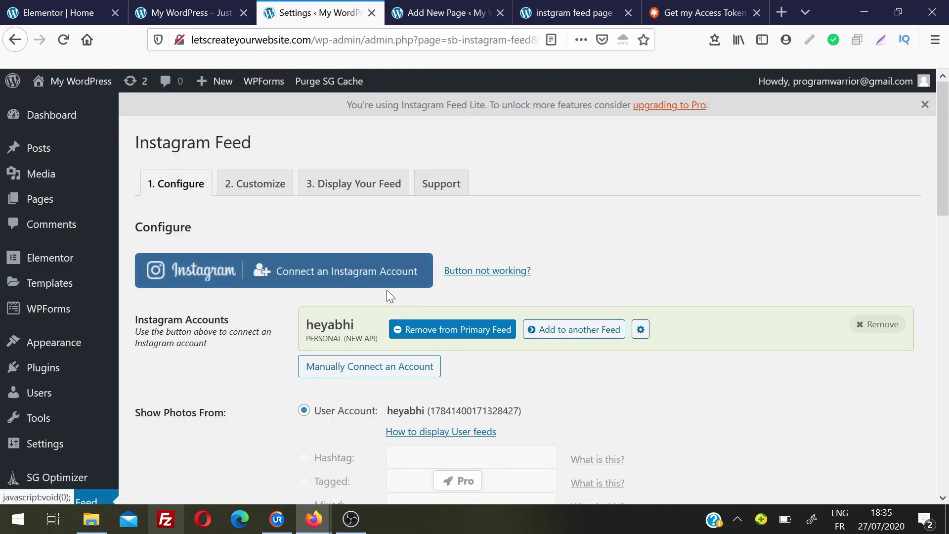
click(270, 190)
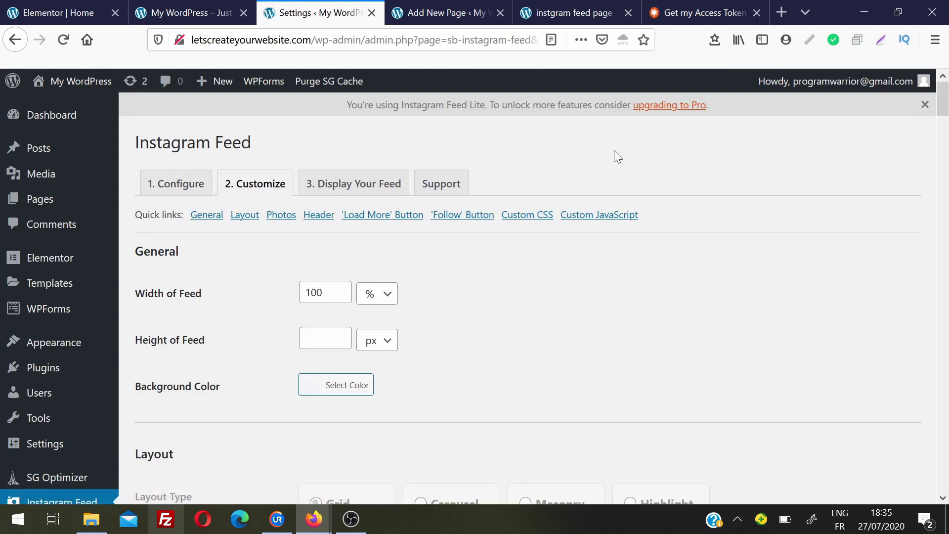
click(353, 184)
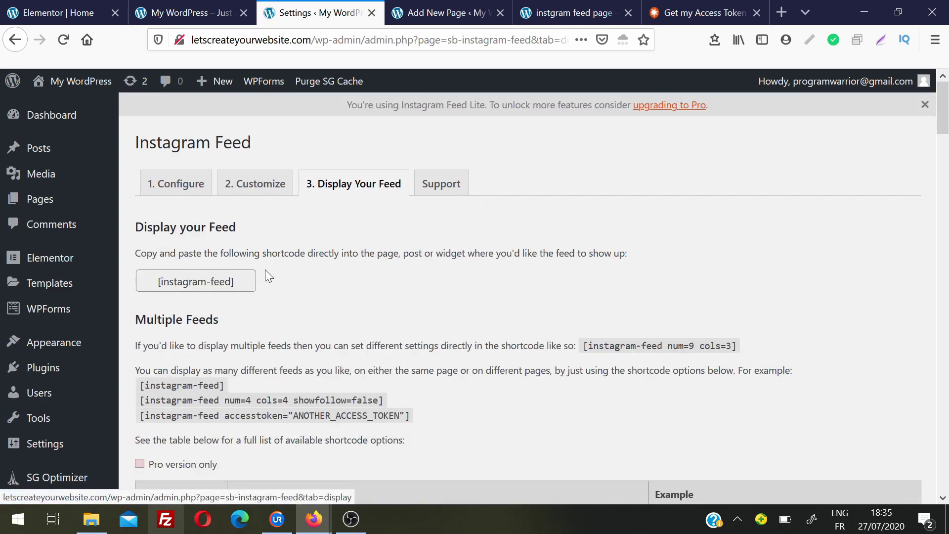
drag(234, 282, 157, 281)
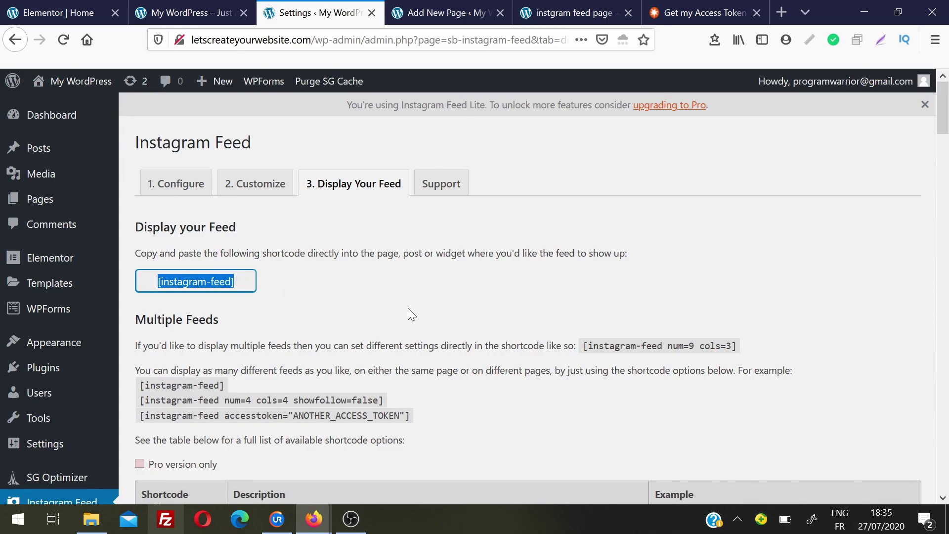
key(ctrl+Page_Up)
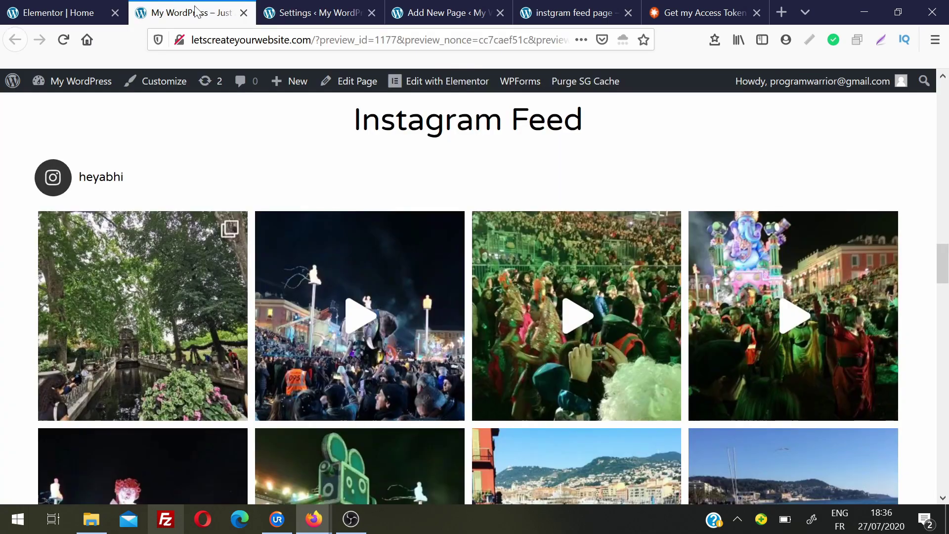